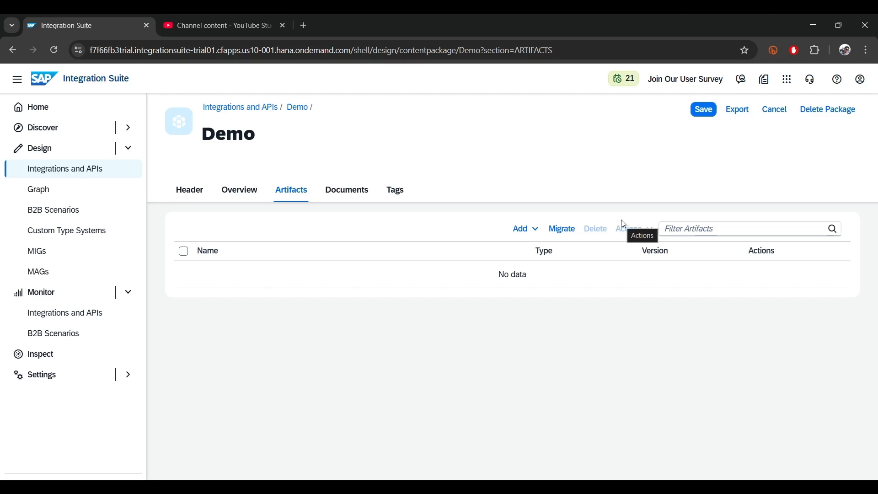
Step: Create a value mapping artifact named Test in the Demo package and open it
left_click(522, 231)
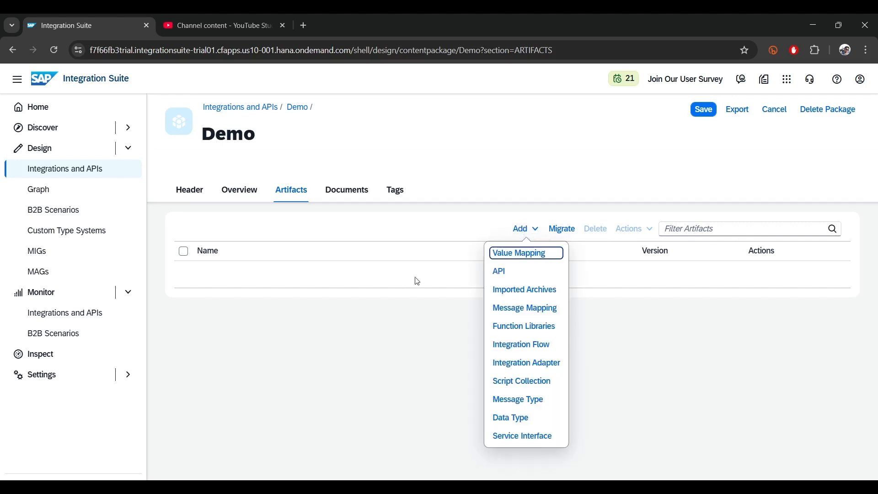
left_click(525, 254)
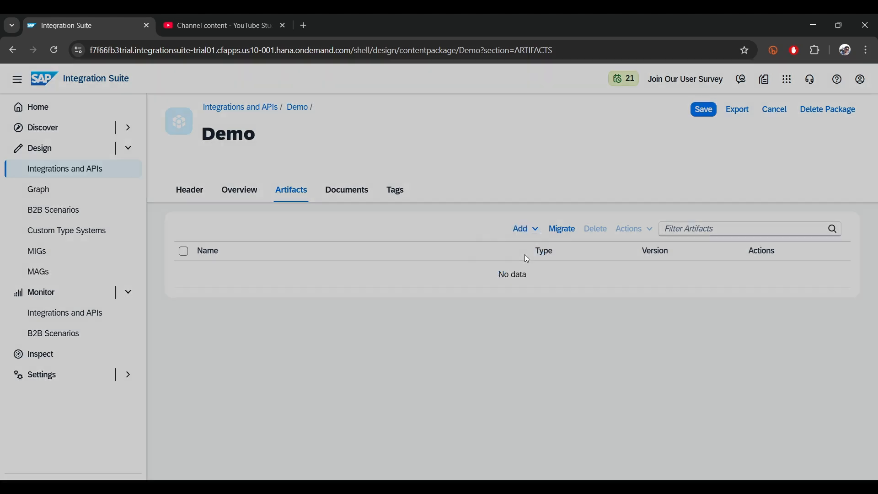
type("Test")
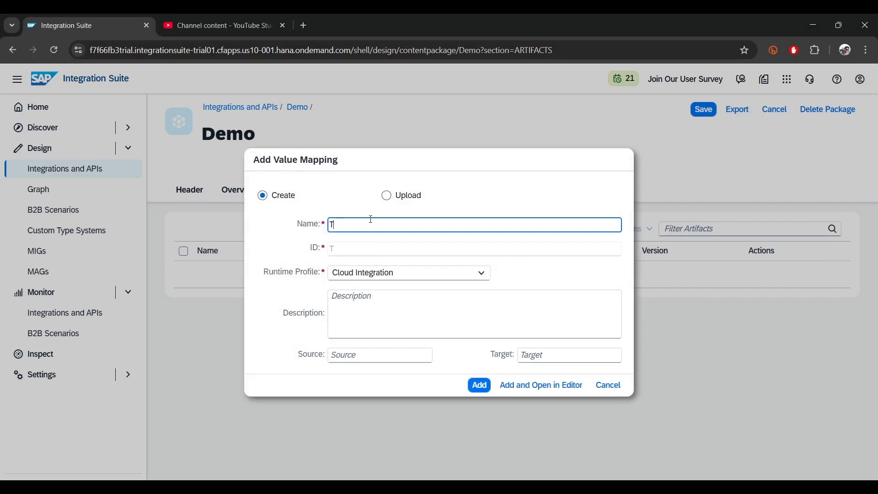
left_click(476, 385)
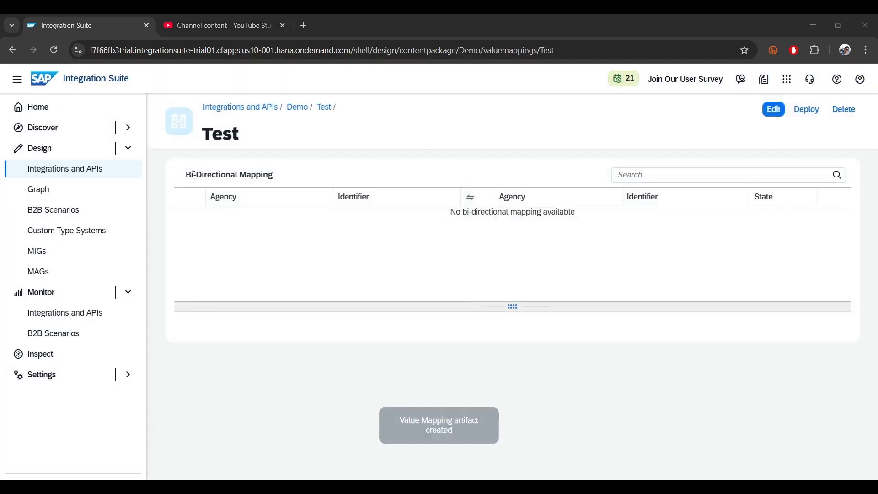
Step: Add a bi-directional mapping in Test from agency S1 with identifier Type to agency T1 with identifier Discount
left_click(772, 111)
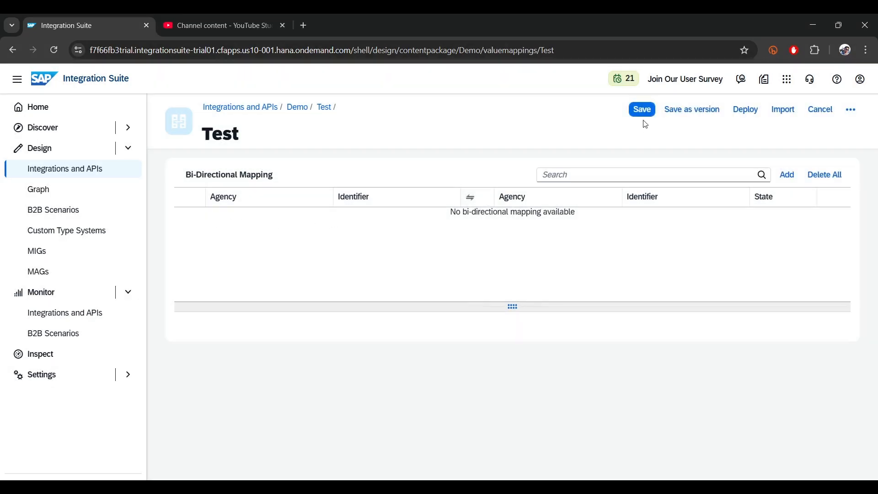
left_click(784, 178)
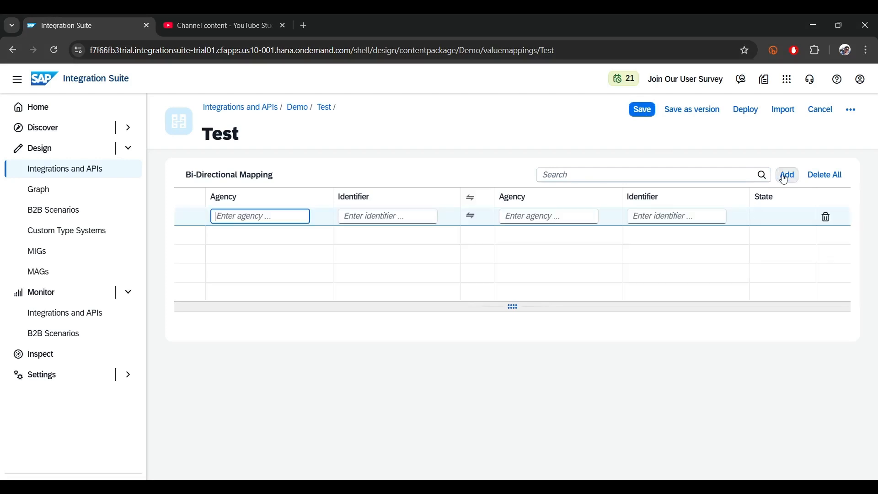
type("S1")
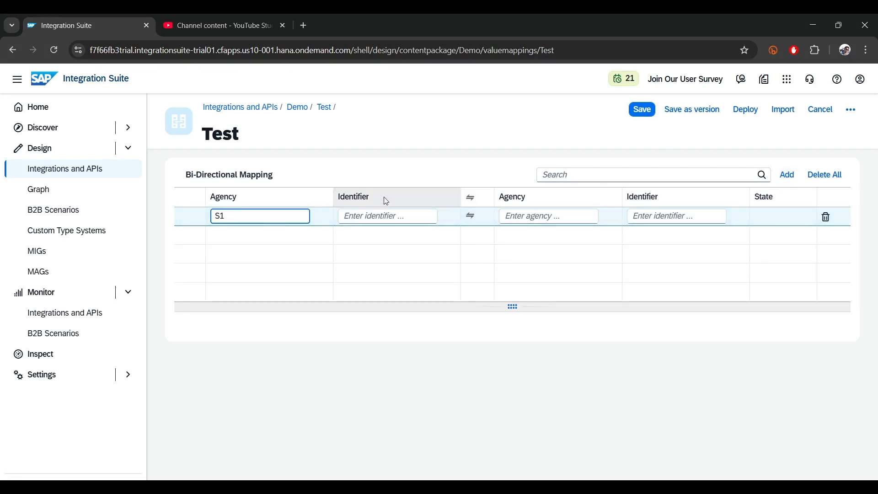
left_click(396, 217)
type("Type")
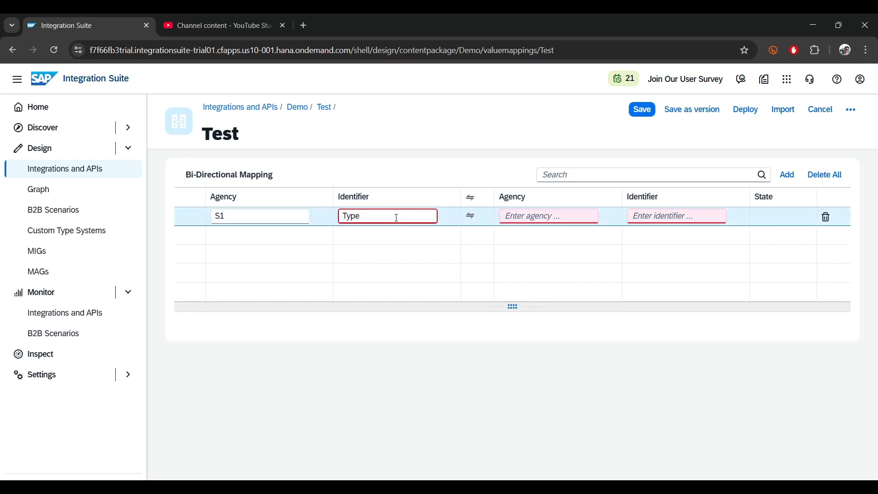
left_click(533, 218)
type("T1")
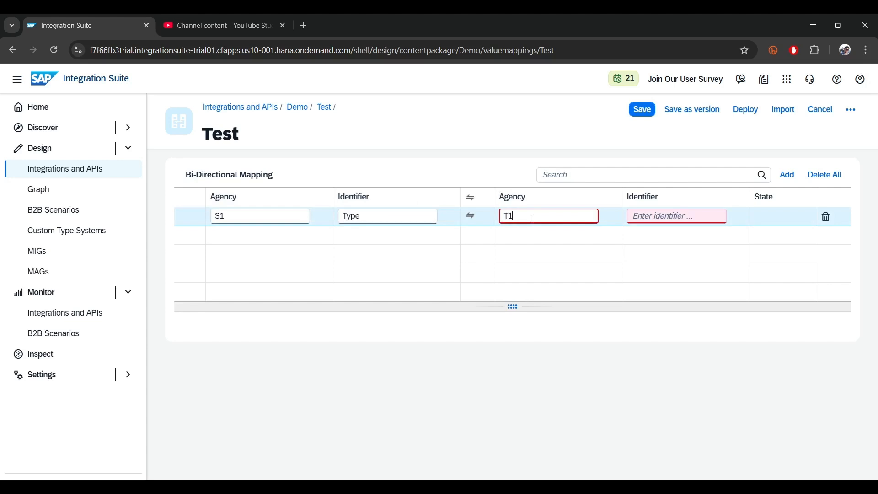
left_click(681, 217)
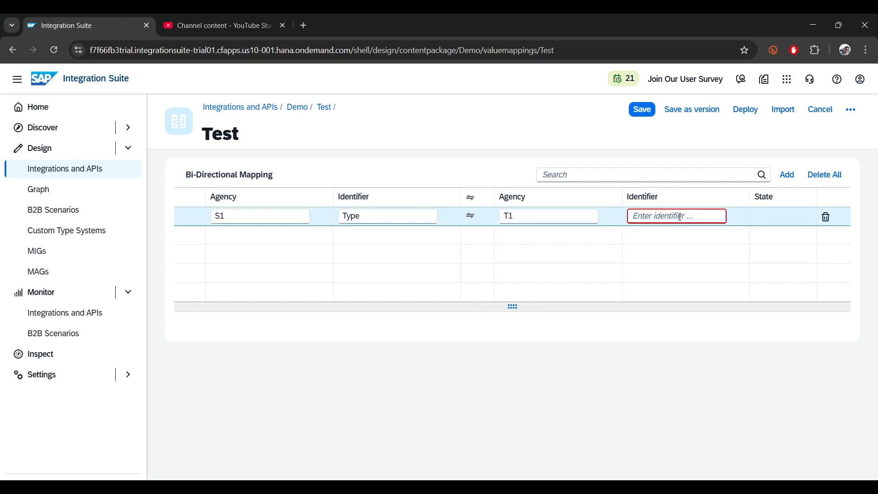
type("Discount")
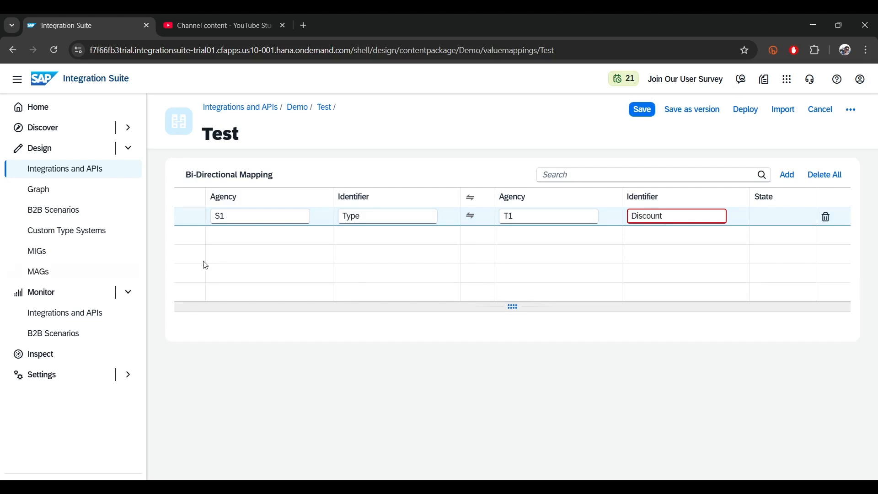
Step: Enter the first value mapping for the S1/T1 pair, mapping Fruit to 10
left_click(629, 262)
left_click(217, 400)
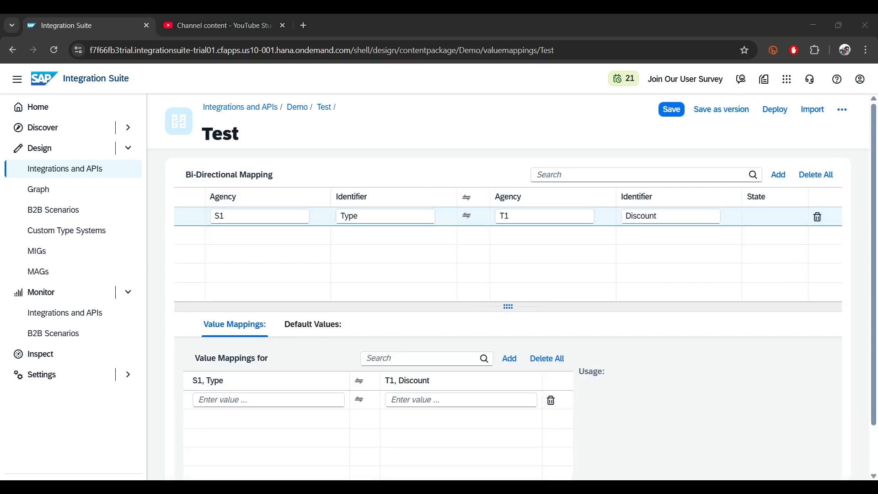
left_click(308, 399)
type("Fruit")
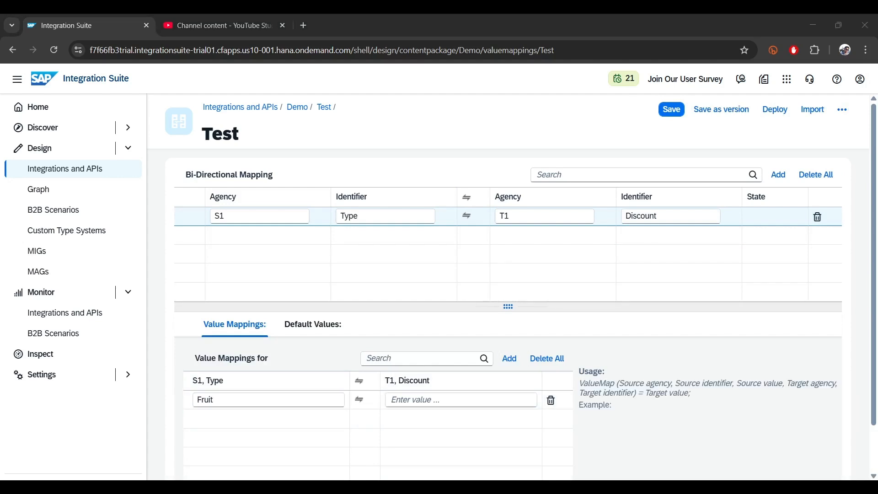
left_click(448, 400)
type("10")
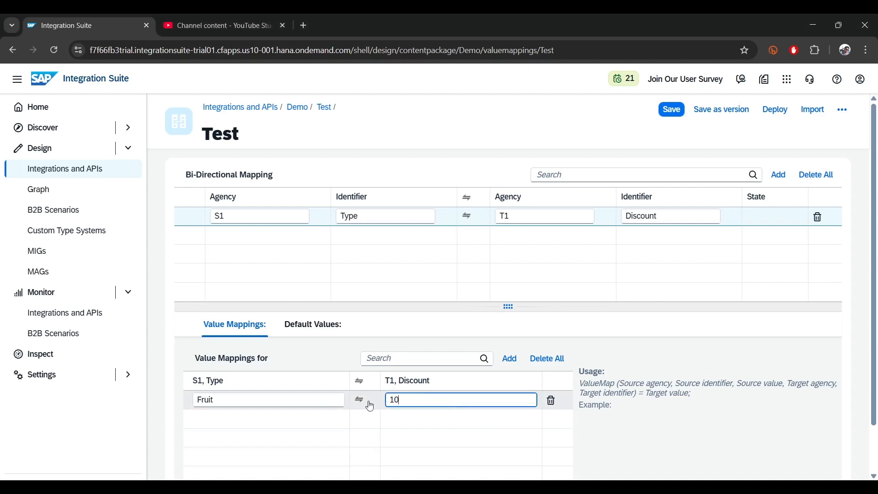
left_click(238, 420)
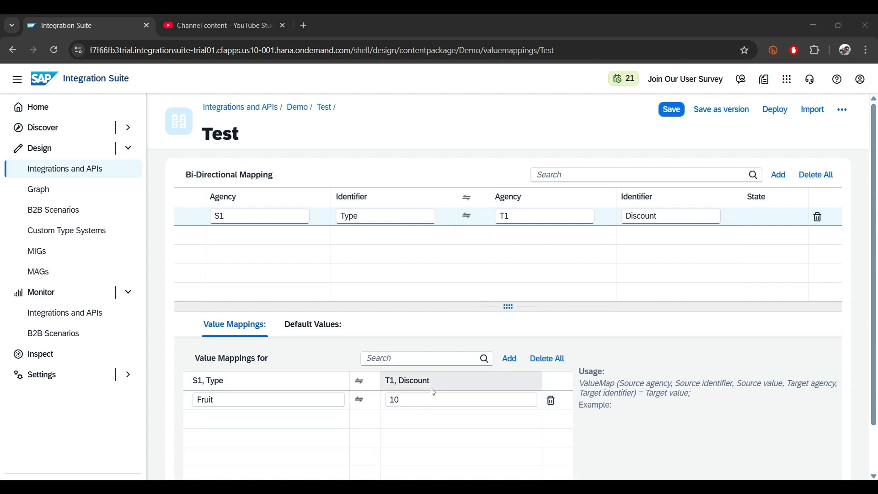
Step: Add two more value mappings for the S1/T1 pair: Stationery to 20 and Grocery to 30
left_click(507, 358)
left_click(508, 358)
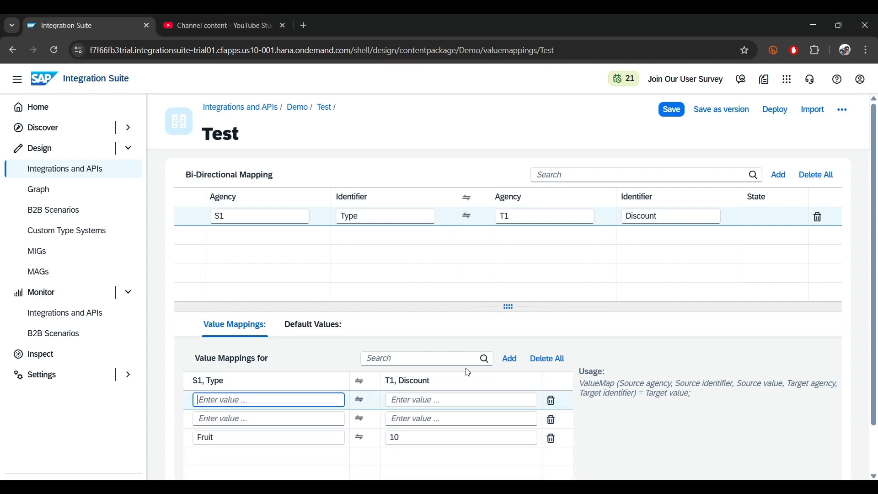
left_click(205, 419)
type("Stationery")
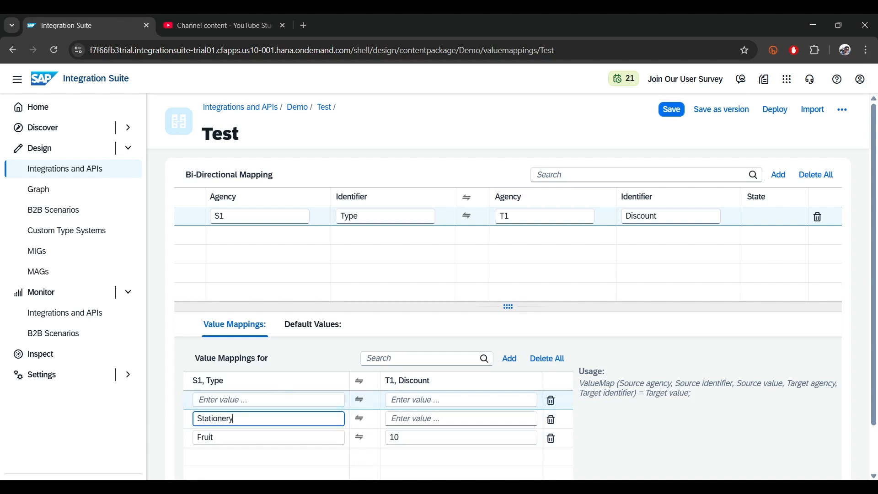
left_click(269, 399)
type("Grocery")
left_click(417, 420)
type("20")
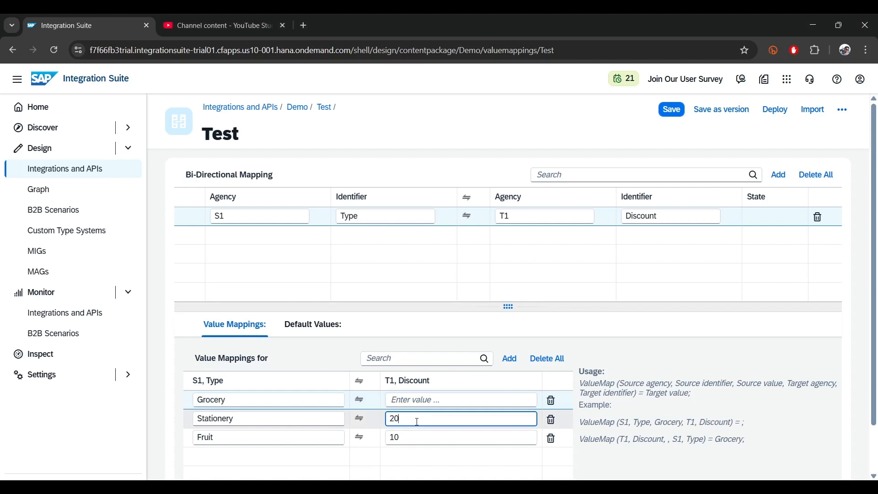
left_click(417, 400)
type("30")
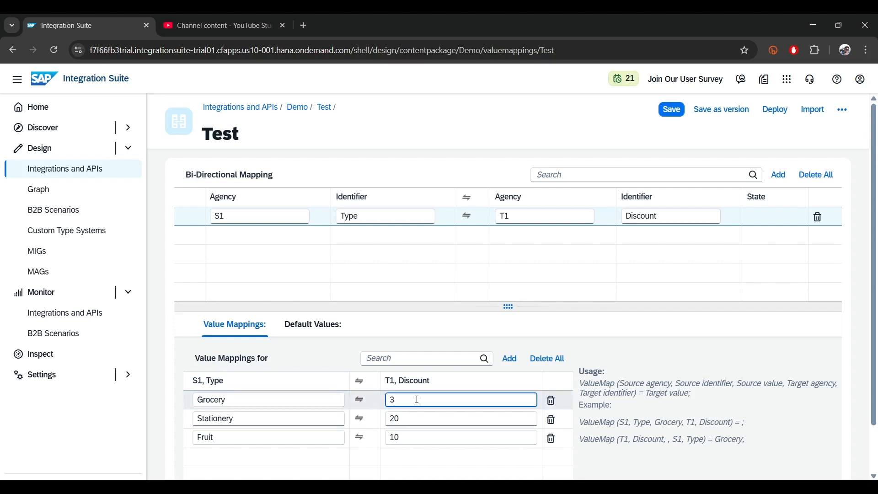
Step: Save the Test value mapping as version 1.0.1
left_click(694, 111)
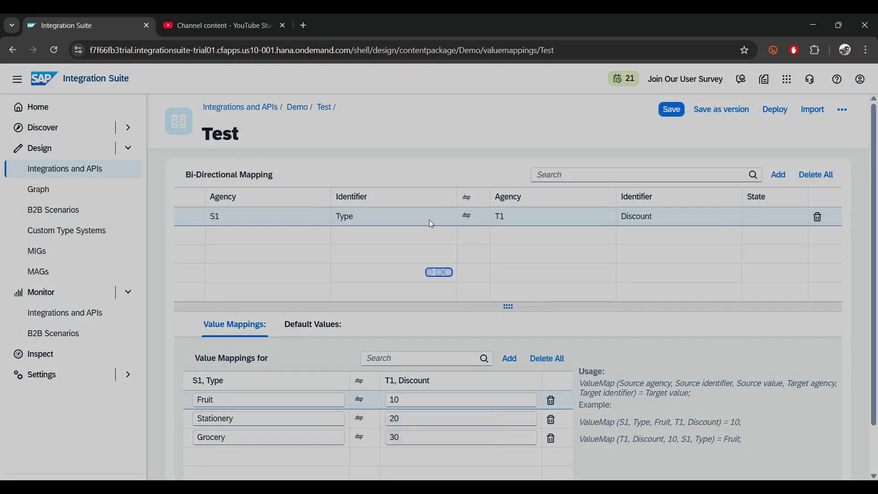
left_click(719, 110)
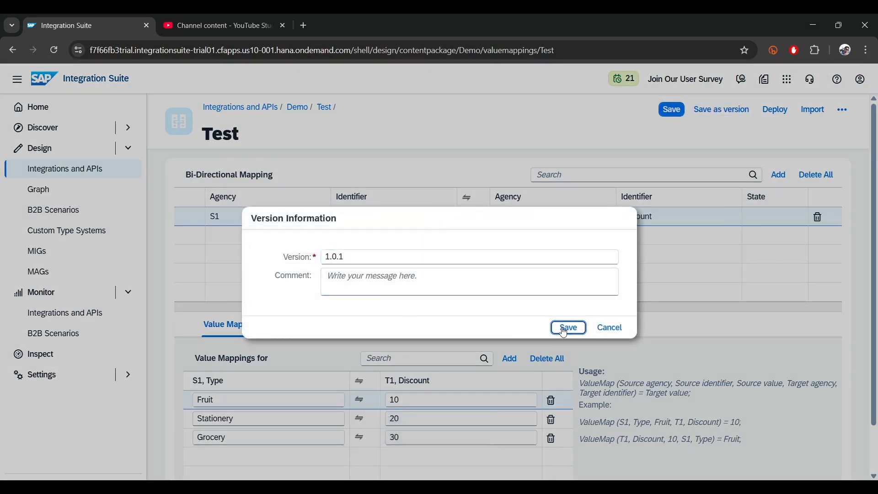
left_click(565, 330)
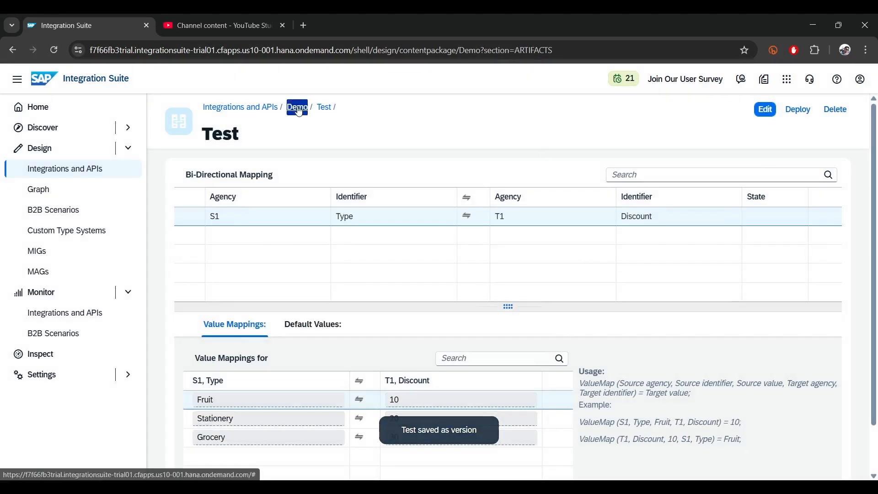
Step: Reopen the Test value mapping from the Demo package in edit mode and review its agencies, identifiers and value pairs
left_click(298, 108)
left_click(255, 284)
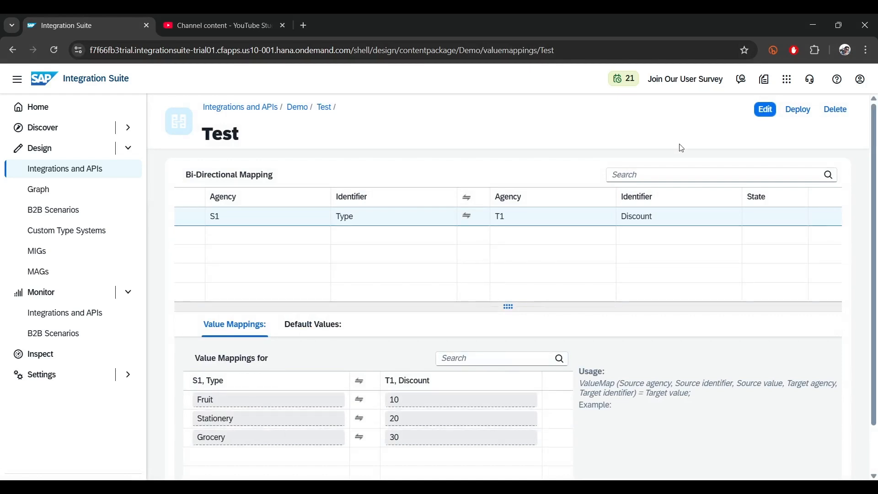
left_click(770, 109)
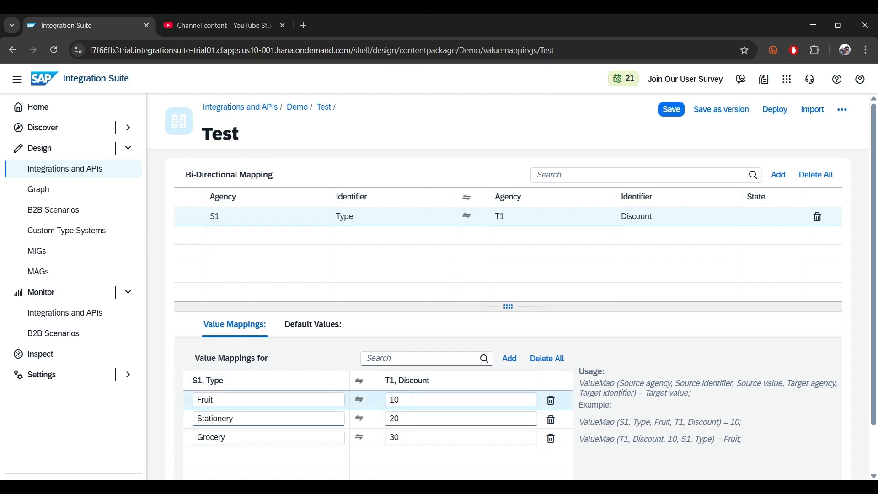
left_click(204, 220)
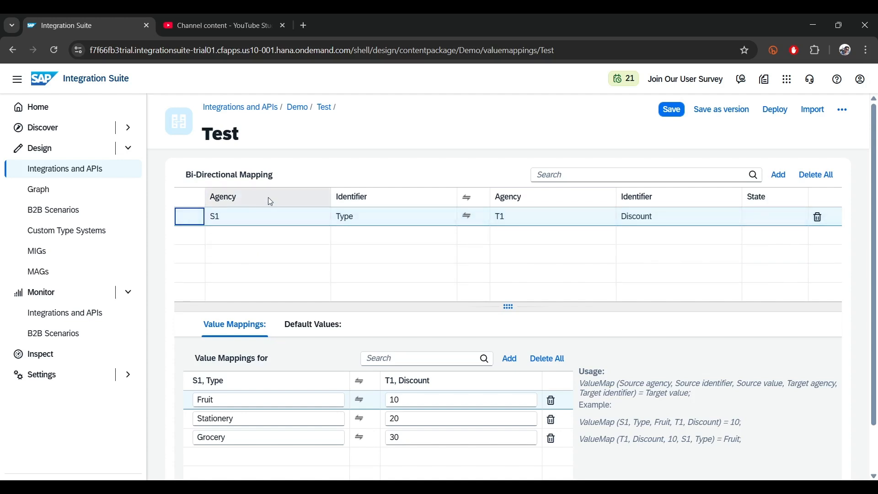
left_click(108, 50)
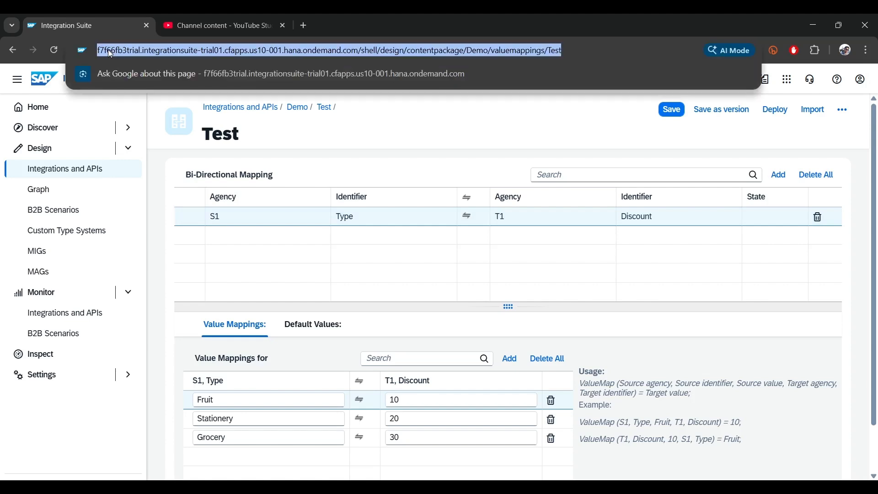
left_click(320, 291)
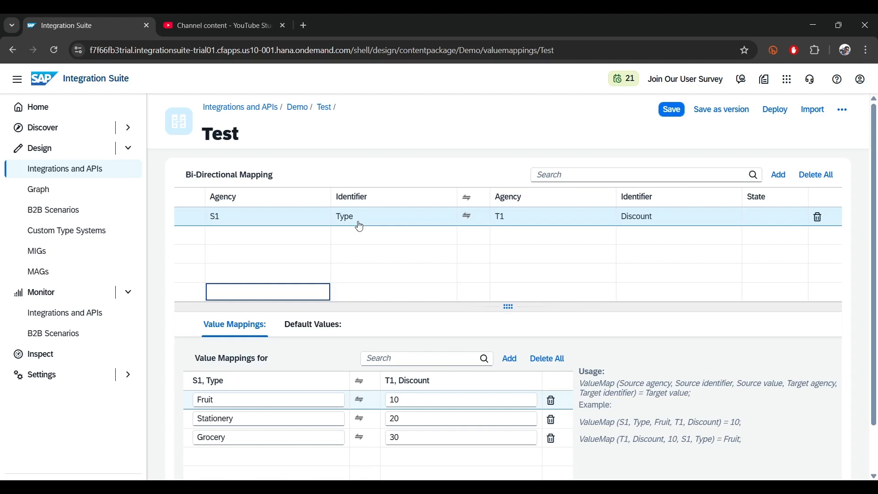
Step: Try adding another bi-directional mapping row to Test, remove it and leave edit mode discarding the changes
left_click(779, 175)
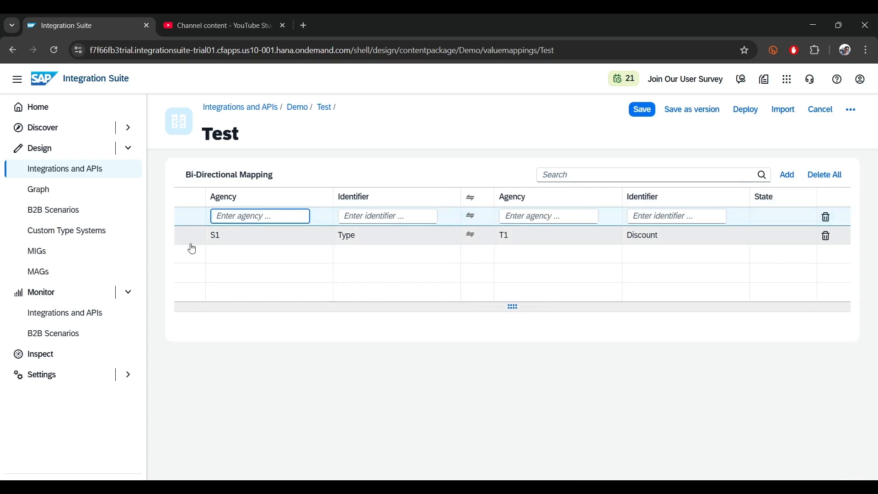
left_click(826, 217)
left_click(493, 298)
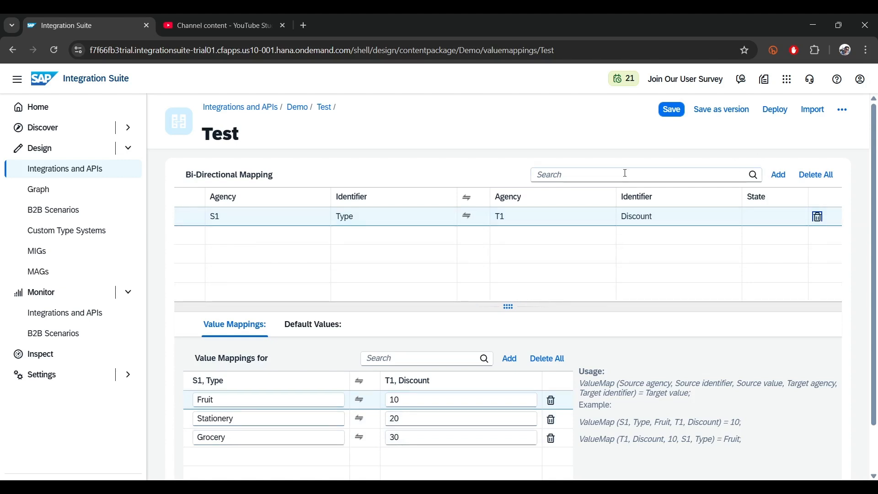
left_click(843, 110)
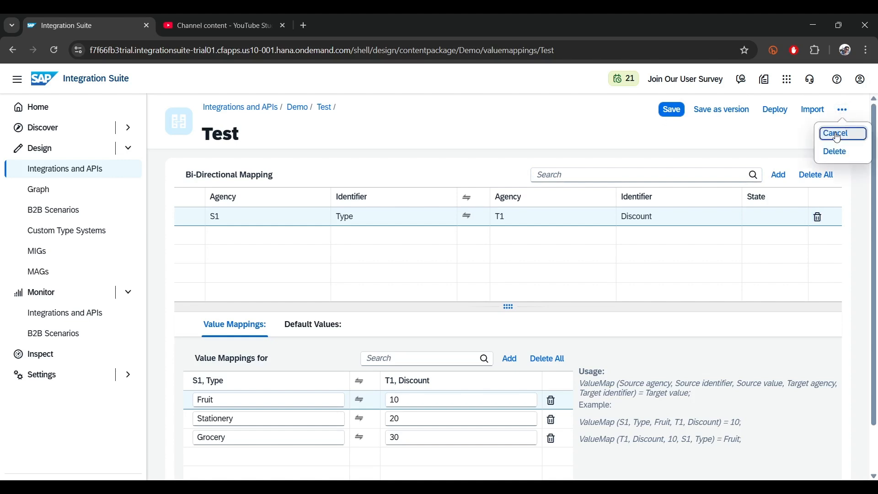
left_click(835, 131)
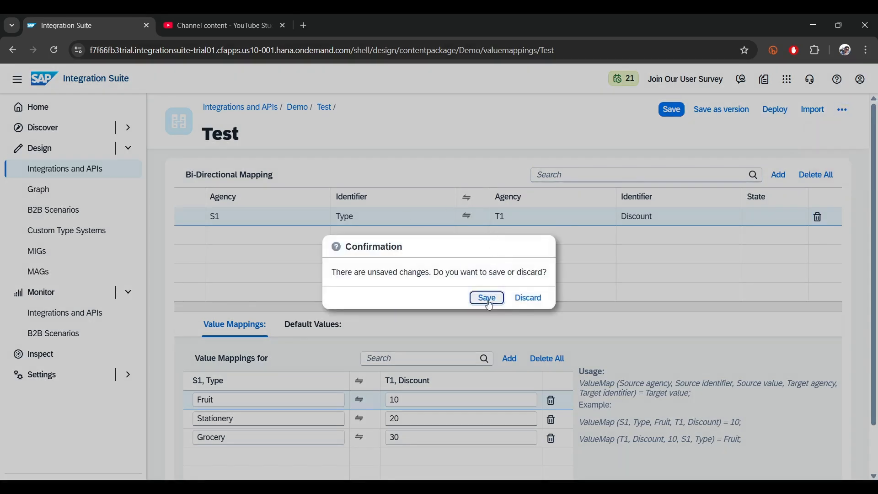
left_click(527, 298)
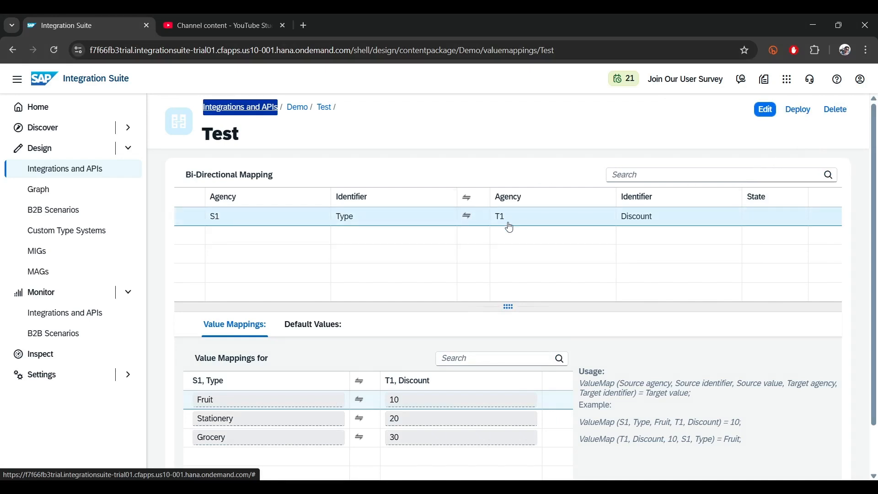
Step: Return to the Demo package's artifacts and download the Test value mapping
left_click(302, 107)
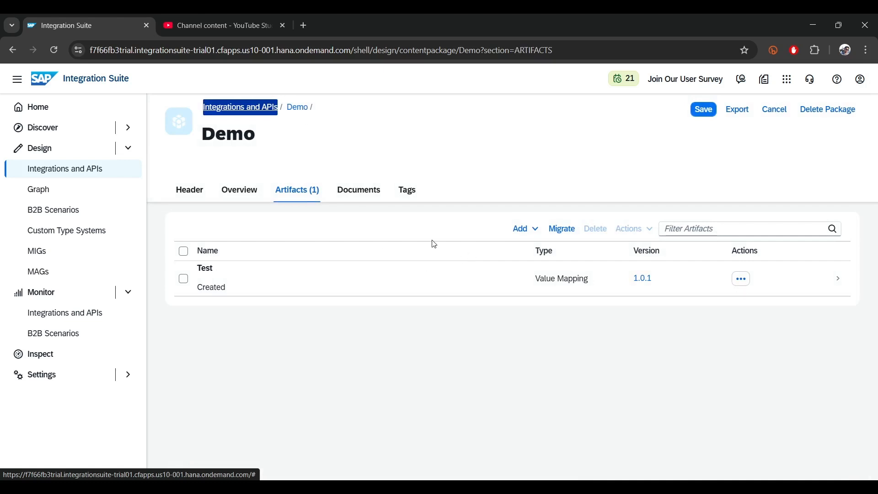
left_click(742, 279)
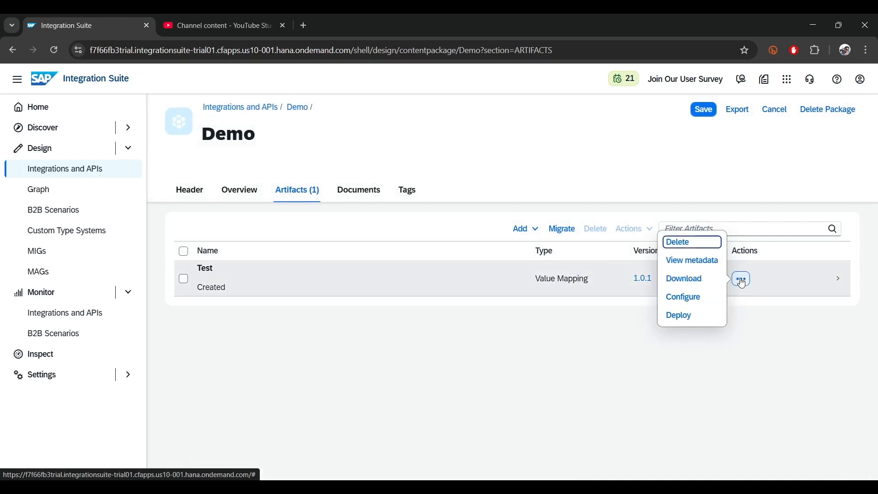
left_click(691, 280)
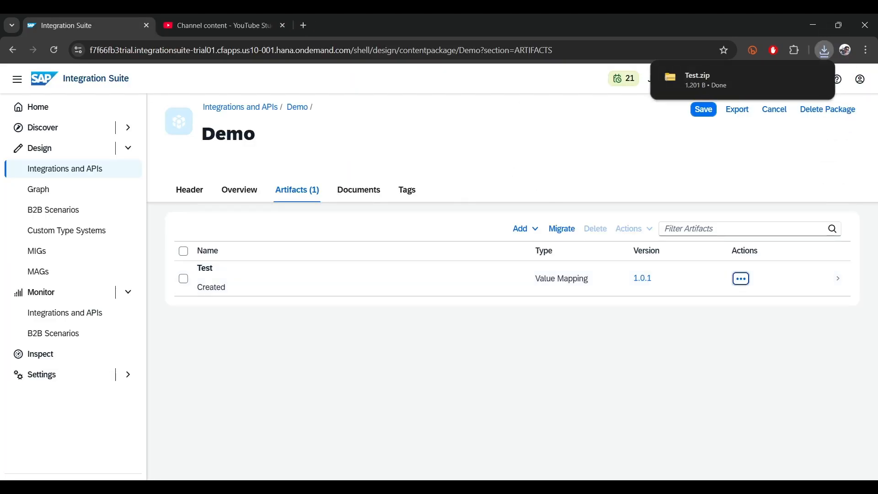
Step: Switch to the extracted Test folder in File Explorer and open it in Visual Studio Code
key("alt+Tab")
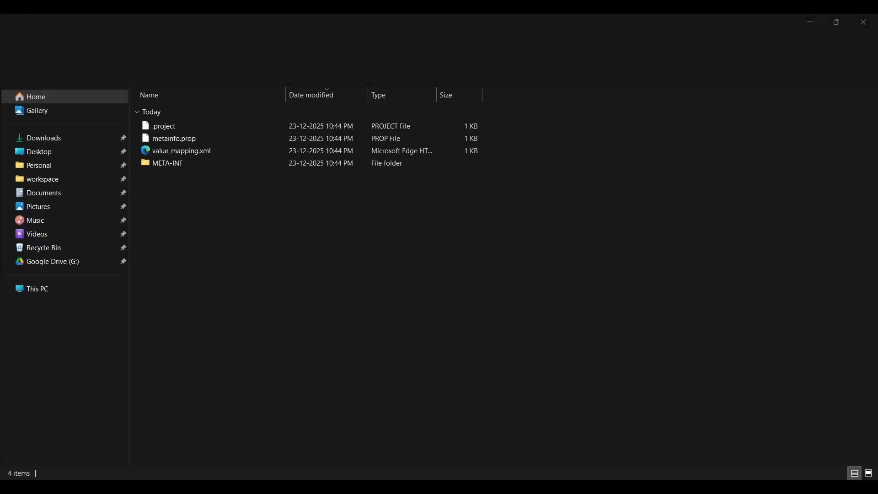
right_click(286, 403)
left_click(326, 297)
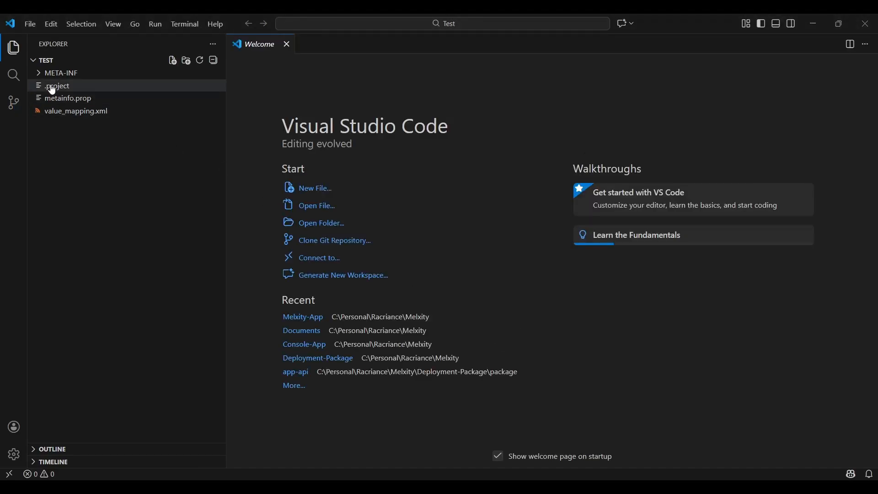
Step: Open value_mapping.xml, look up an XML formatter extension and format the document into indented lines
left_click(65, 112)
left_click(396, 160)
key("shift+alt+f")
left_click(444, 251)
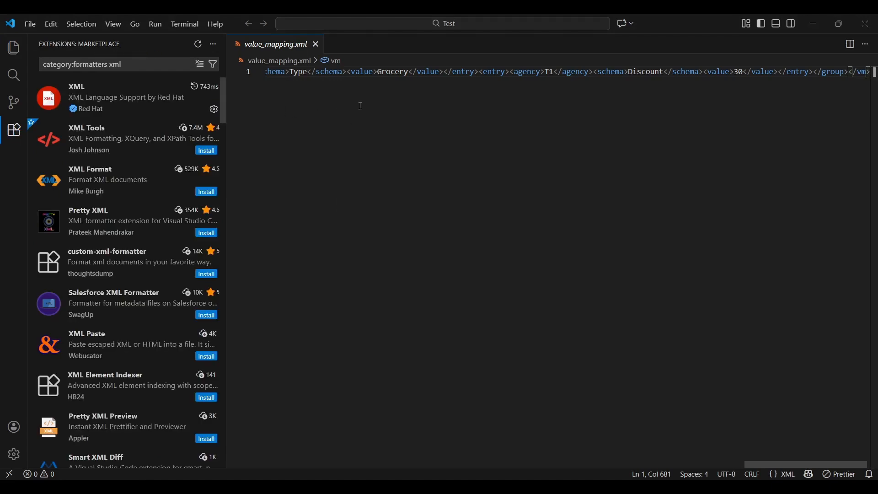
key("shift+alt+f")
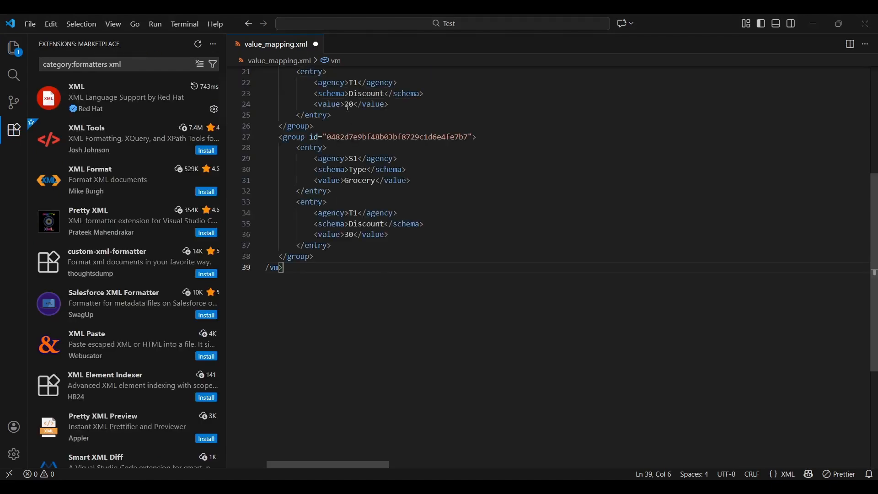
left_click(14, 48)
left_click(424, 250)
scroll(425, 247, "up", 6)
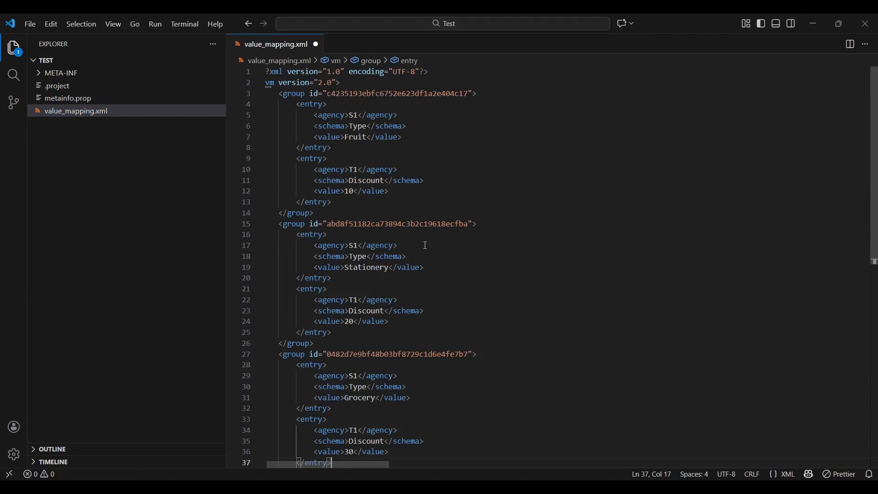
Step: Compare the S1 agency in the XML with the Test mapping's agencies and identifiers in Integration Suite, leaving edit mode without changes
double_click(353, 116)
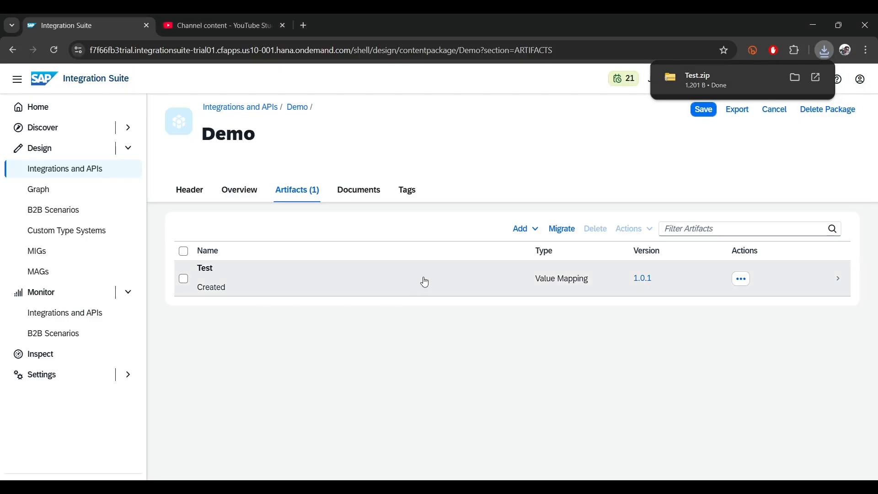
left_click(701, 112)
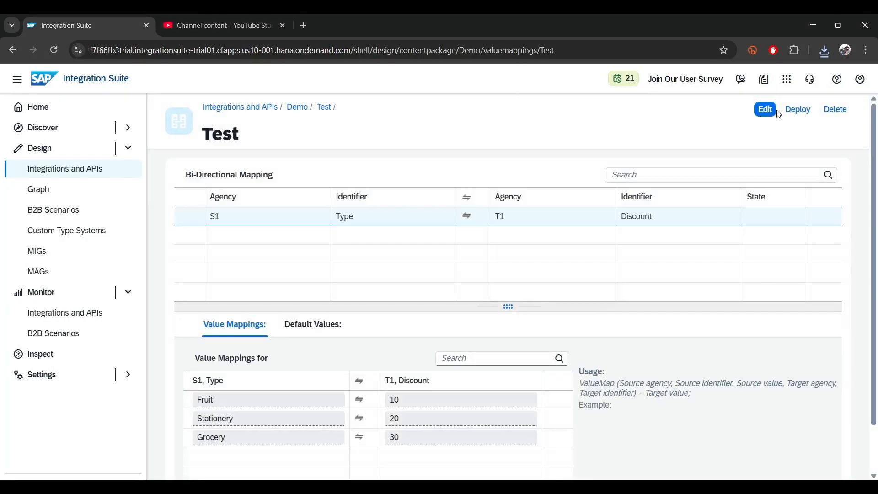
left_click(774, 116)
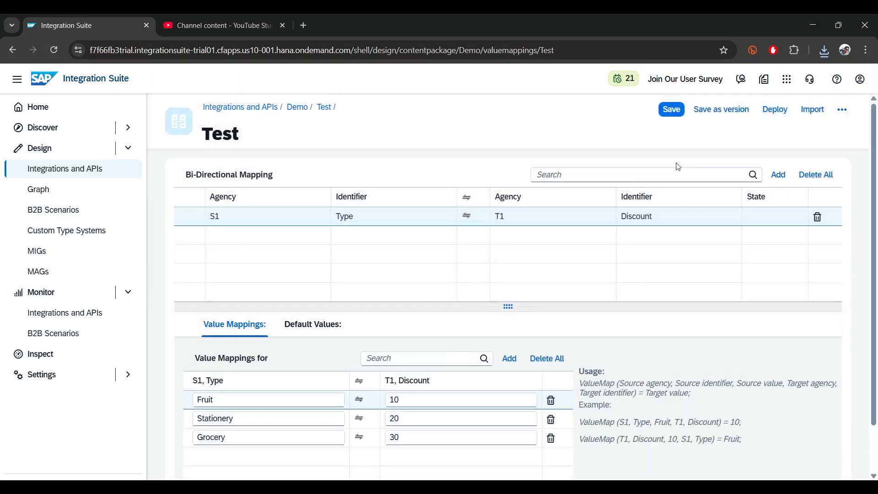
left_click(215, 221)
left_click(355, 222)
left_click(506, 222)
left_click(638, 224)
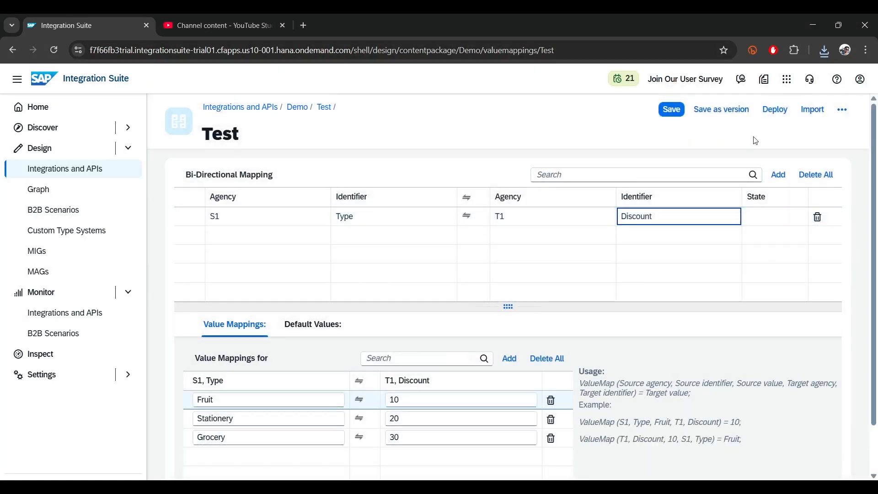
left_click(842, 109)
left_click(831, 134)
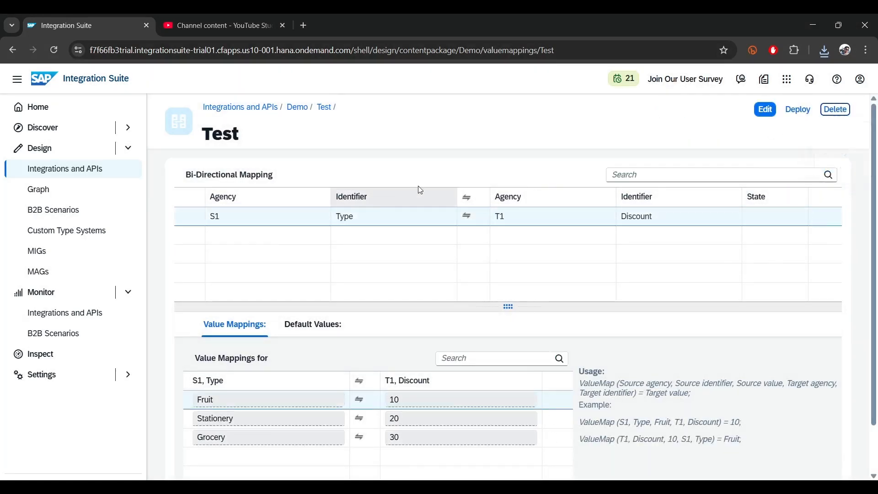
Step: Switch to Visual Studio Code and examine how the S1 agency elements in value_mapping.xml match the Test mapping row in Integration Suite
key("alt+Tab")
left_click(508, 189)
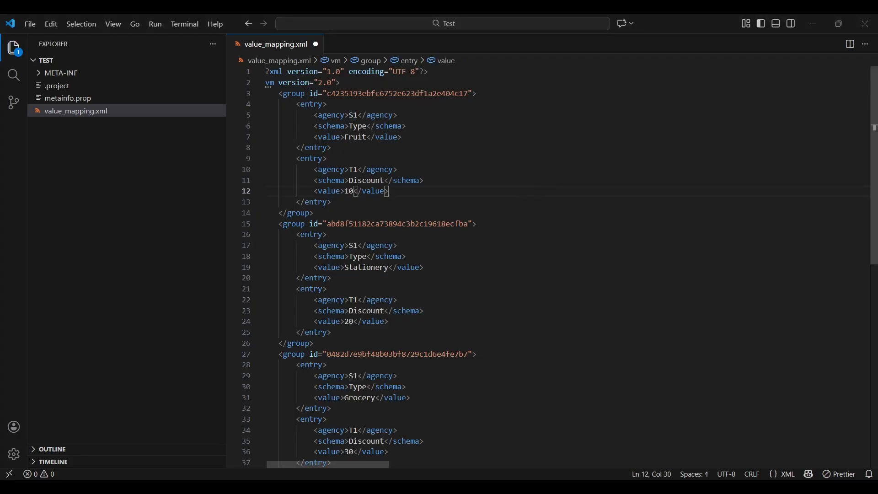
left_click_drag(316, 115, 413, 117)
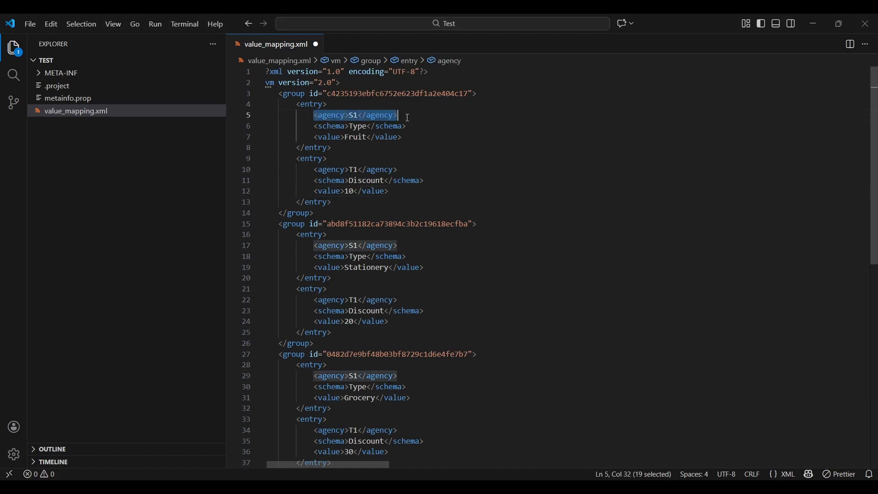
double_click(351, 116)
scroll(347, 406, "down", 5)
scroll(345, 316, "up", 5)
key("alt+Tab")
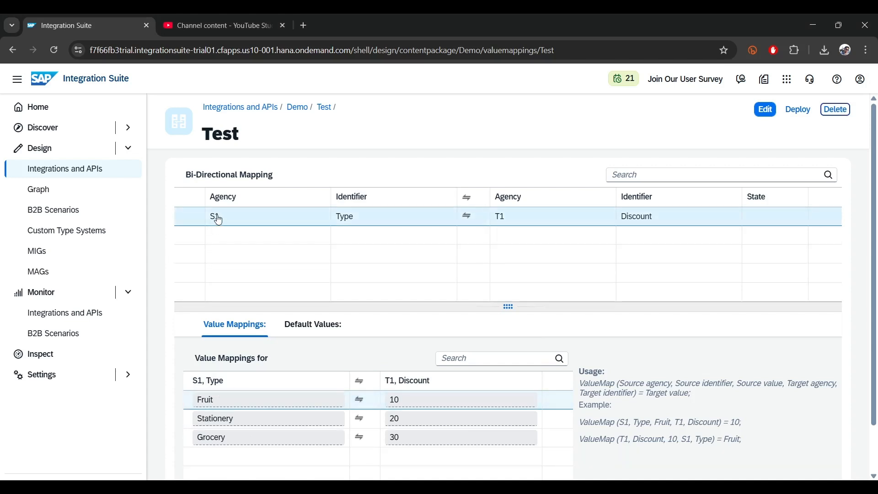
Step: Return to value_mapping.xml in Visual Studio Code and examine the first group element with its Fruit and 10 entries
key("alt+Tab")
left_click(301, 93)
left_click(314, 106)
left_click(287, 96)
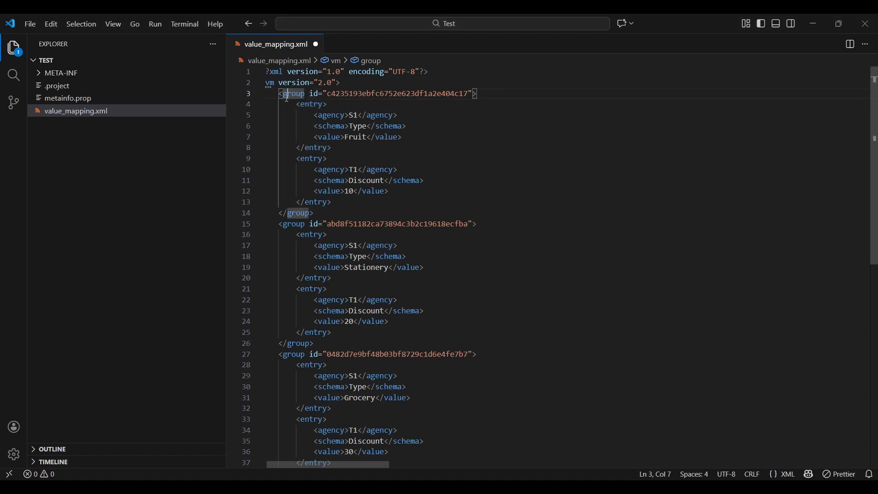
left_click_drag(319, 213, 262, 94)
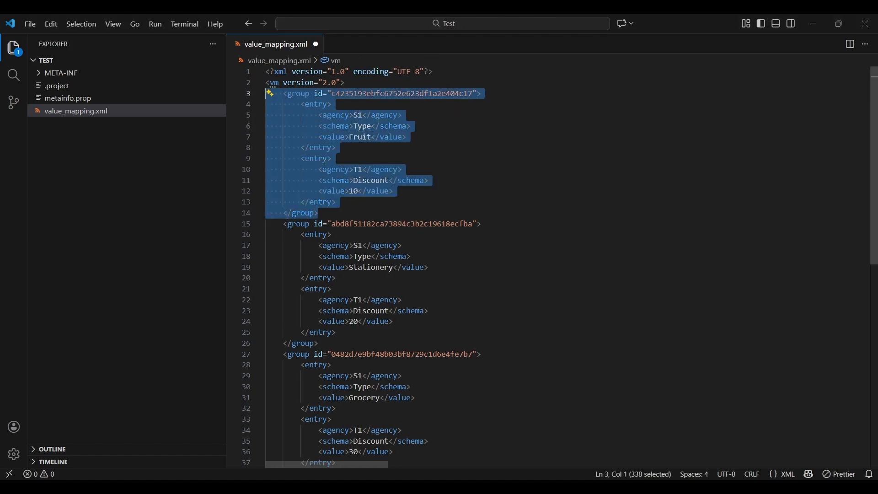
left_click(449, 136)
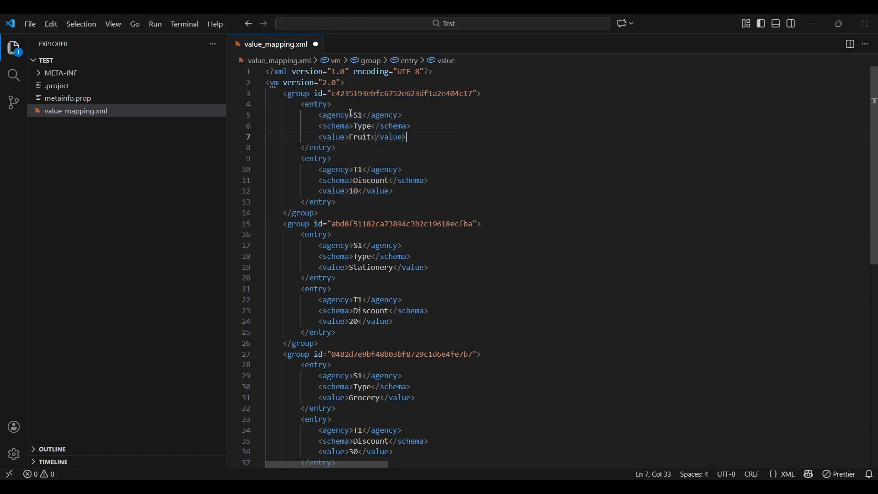
Step: Replace every S1 agency in value_mapping.xml with S4
double_click(359, 116)
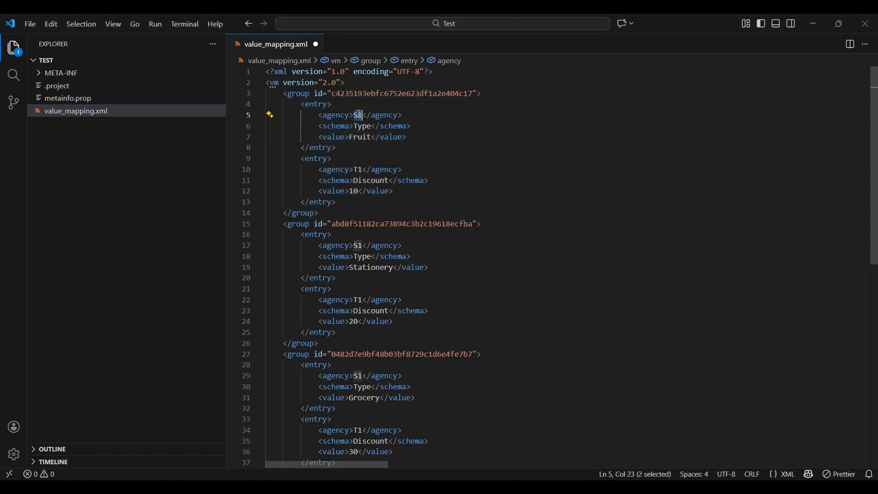
key("ctrl+h")
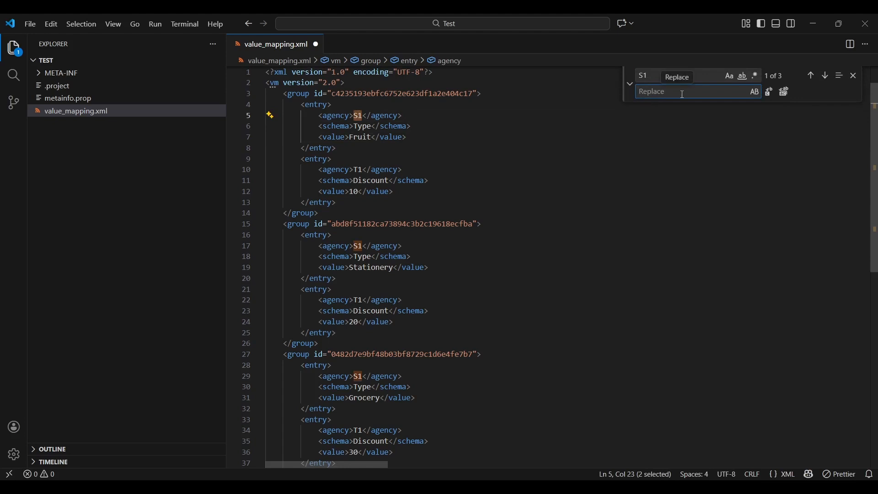
type("S4")
left_click(785, 92)
left_click(411, 126)
left_click(352, 116)
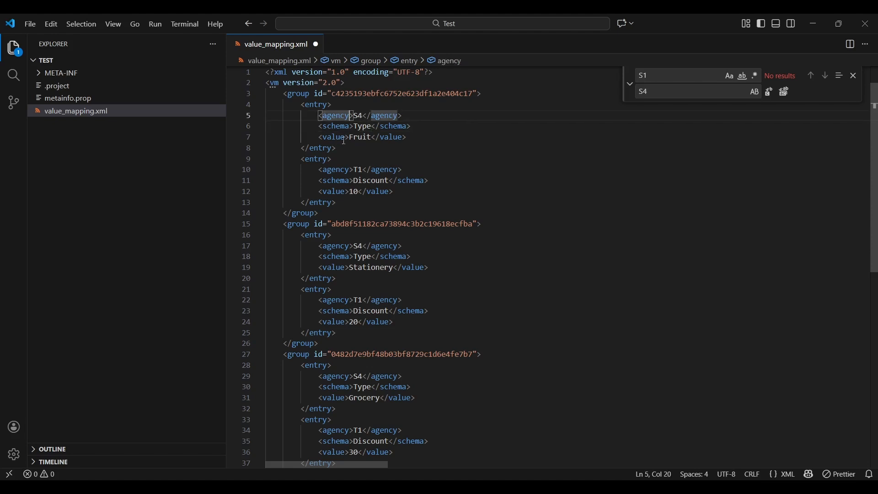
Step: Replace every T1 agency in value_mapping.xml with T2 and save the file
double_click(358, 170)
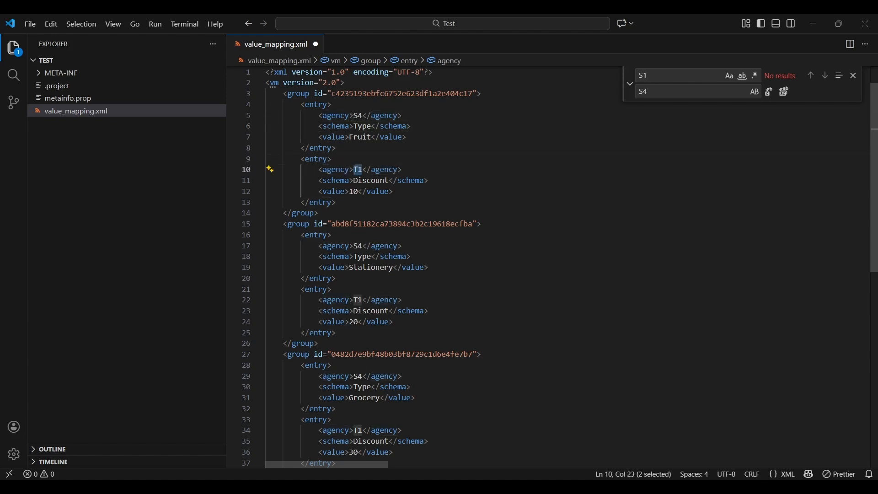
key("ctrl+h")
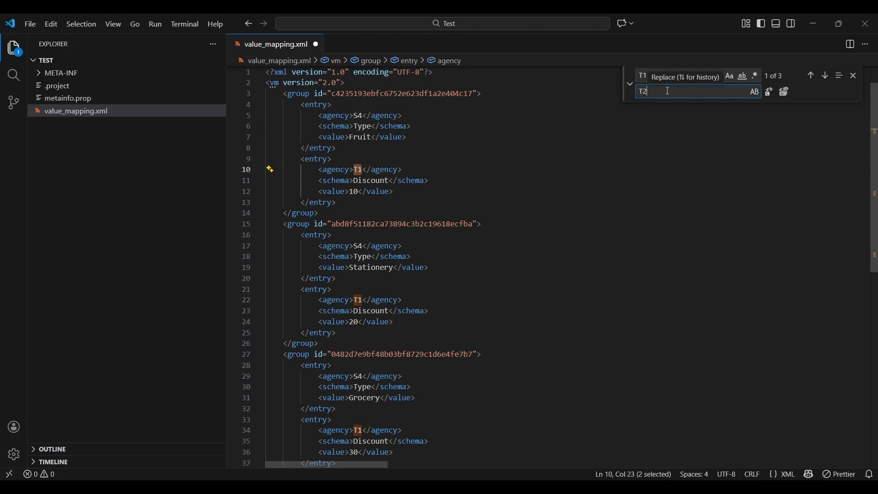
type("T2")
left_click(788, 92)
left_click(544, 150)
key("ctrl+s")
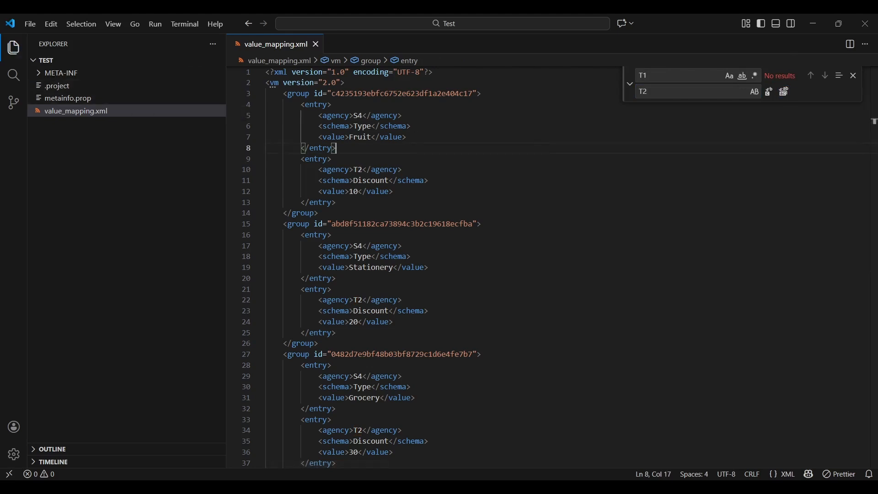
Step: Switch to File Explorer and compress META-INF, value_mapping.xml and metainfo.prop into a zip archive, keeping the suggested name
left_click_drag(877, 21, 315, 14)
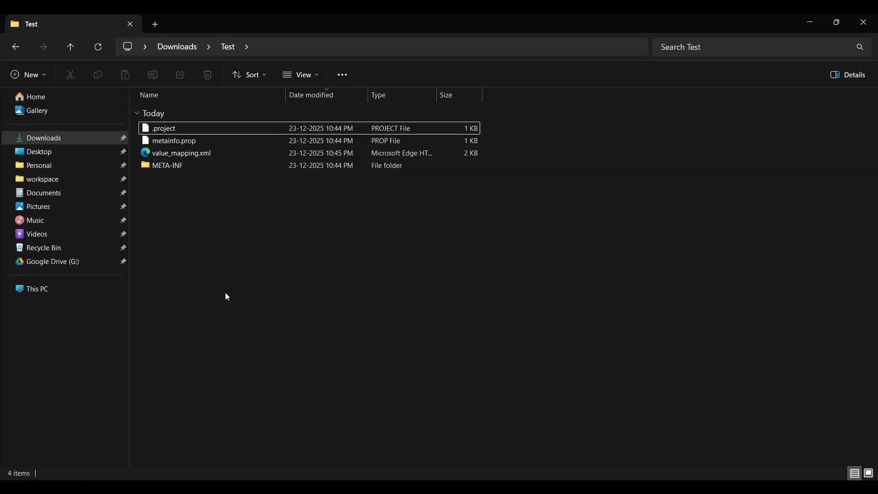
left_click(157, 165)
left_click(172, 155, "shift")
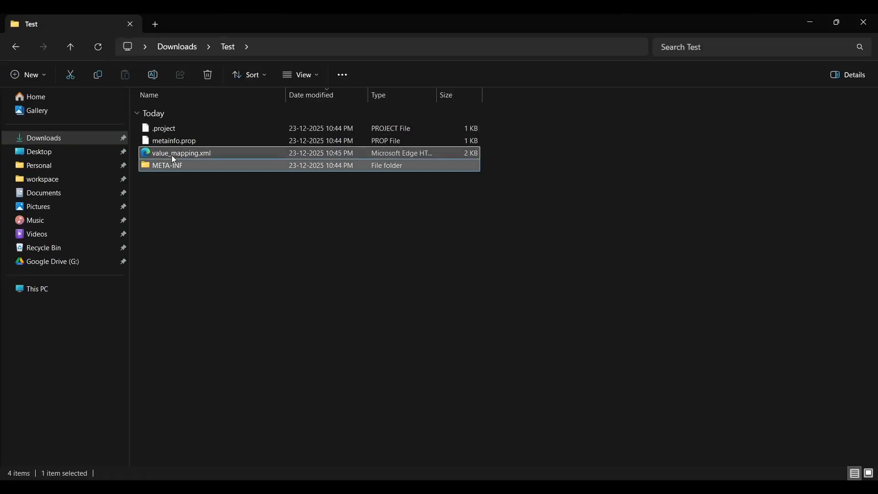
left_click(177, 145, "shift")
right_click(178, 145)
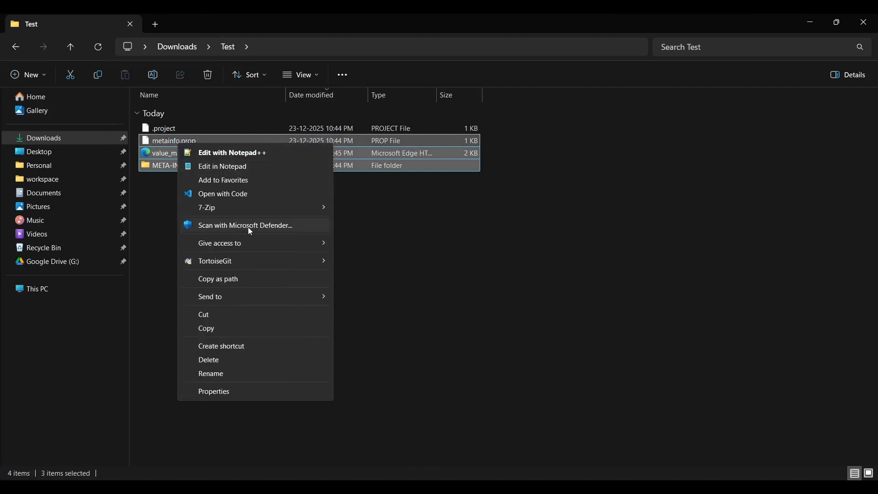
mouse_move(274, 297)
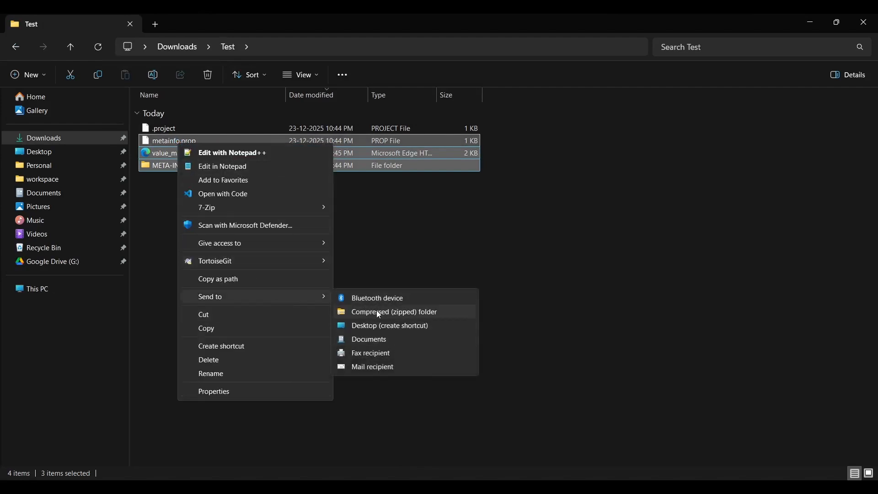
left_click(377, 310)
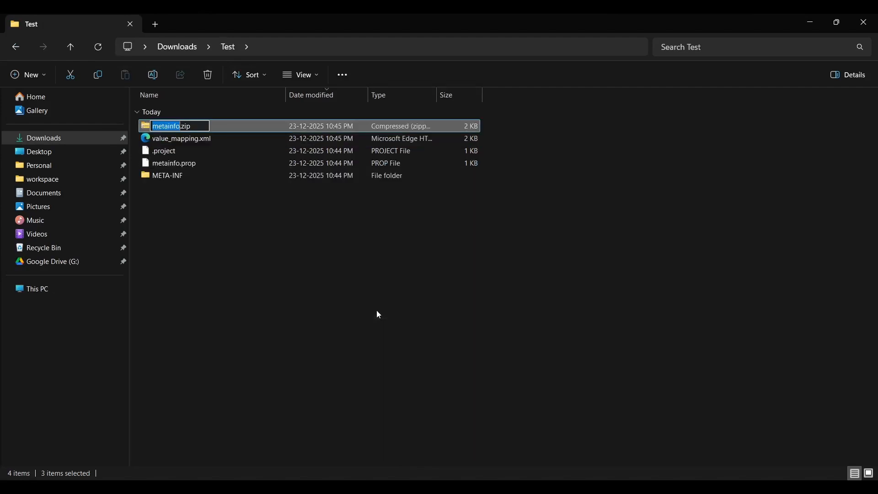
left_click(241, 283)
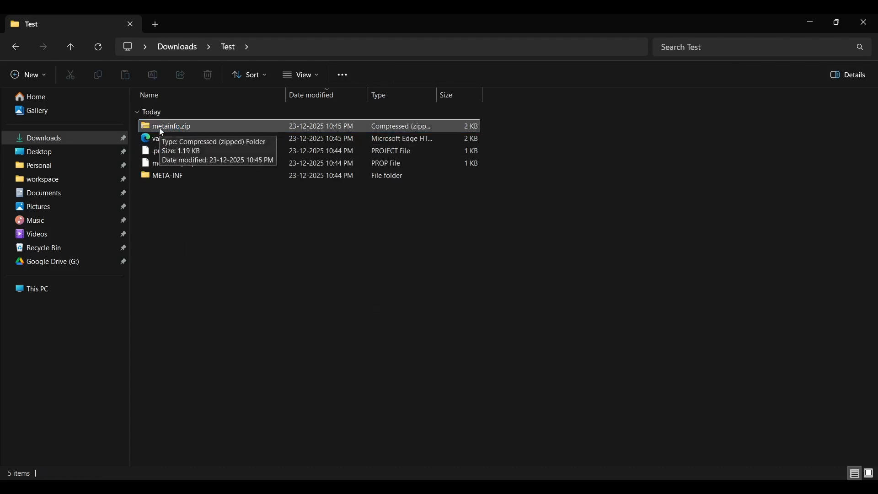
Step: Switch to Integration Suite, return to the Demo package and view the metadata of the Test value mapping
key("alt+Tab")
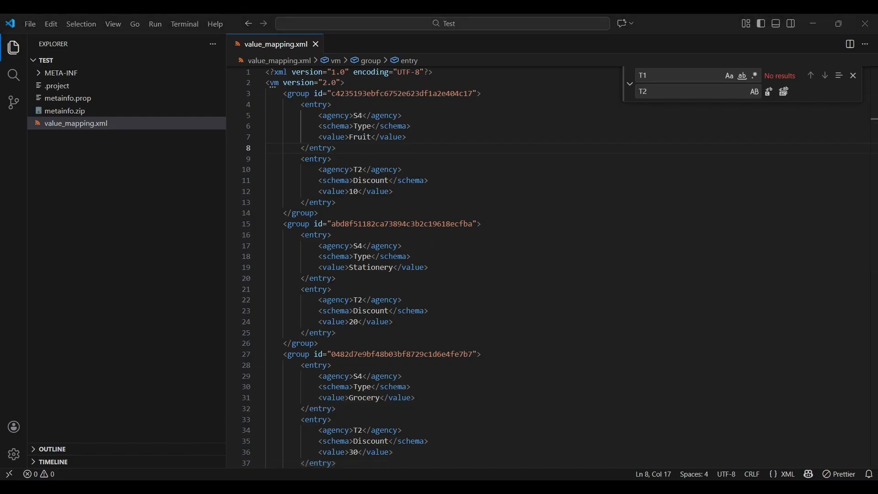
key("alt+Tab")
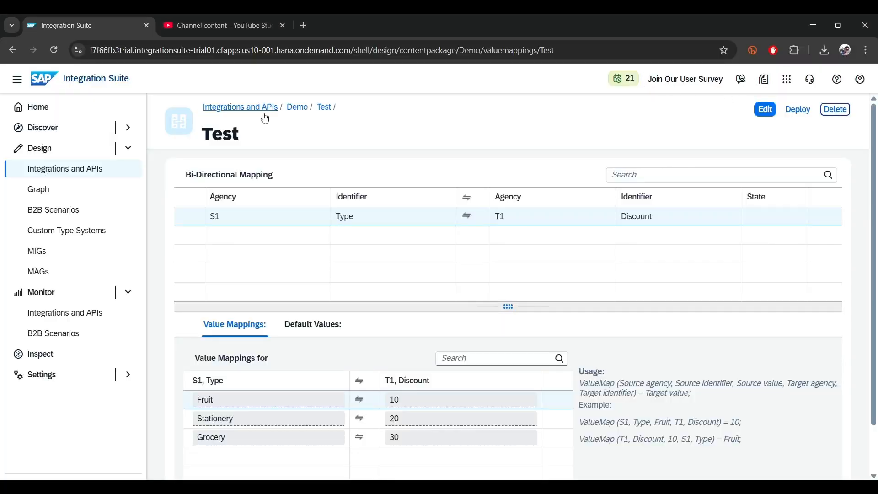
left_click(297, 107)
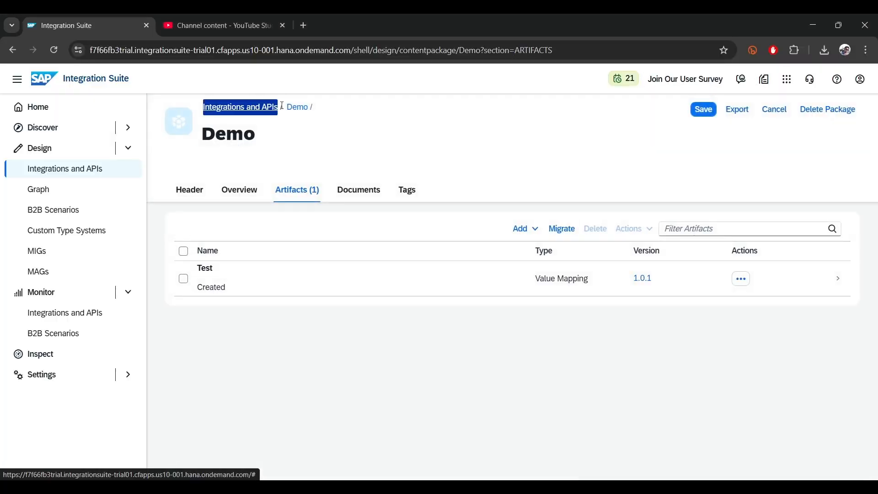
left_click(741, 279)
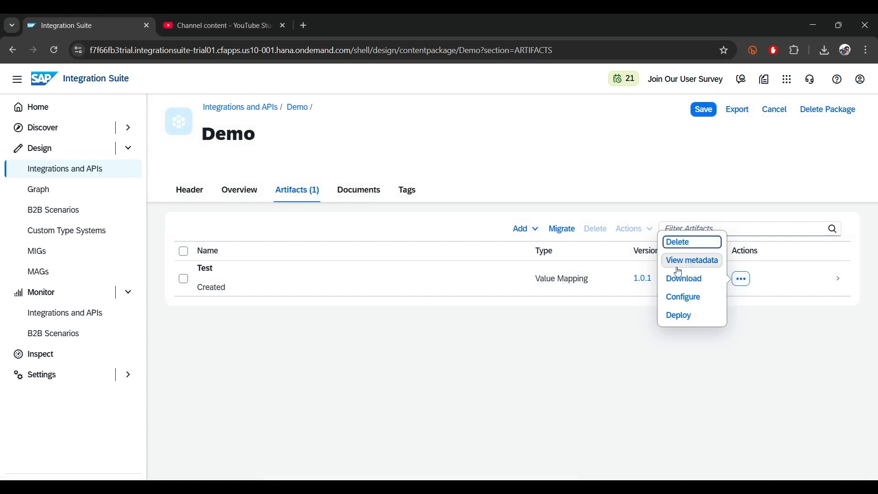
left_click(696, 267)
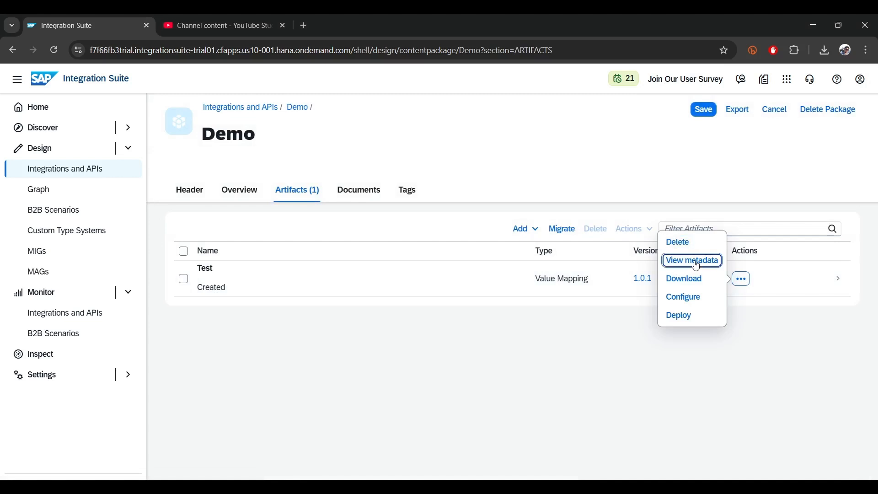
left_click(696, 266)
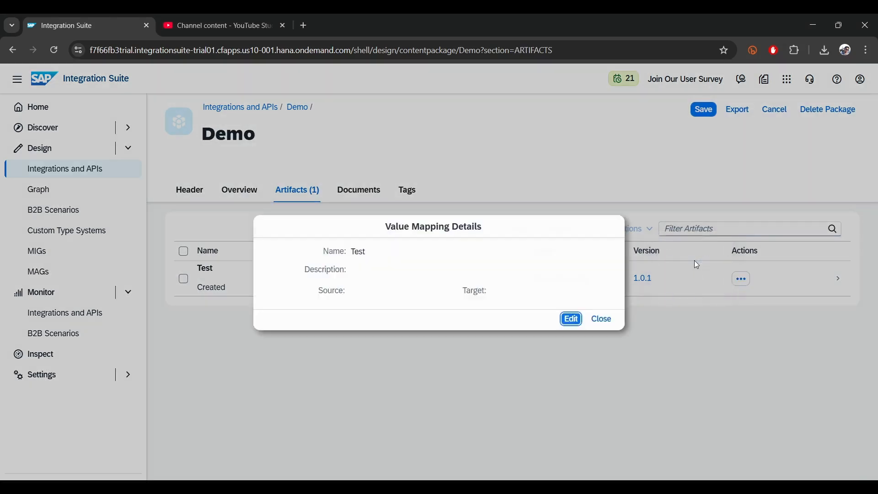
Step: Edit the value mapping details to upload metainfo.zip from the Test folder in Downloads, and confirm
left_click(580, 323)
left_click(503, 289)
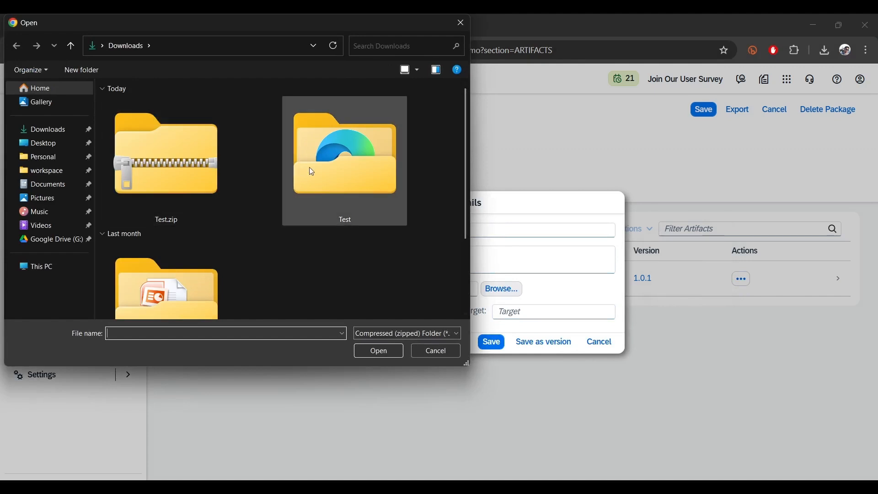
double_click(345, 165)
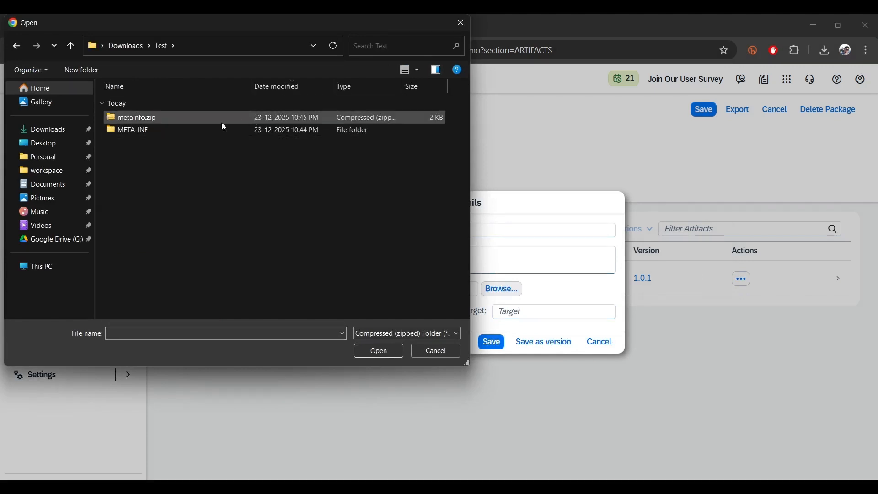
double_click(129, 120)
left_click(568, 344)
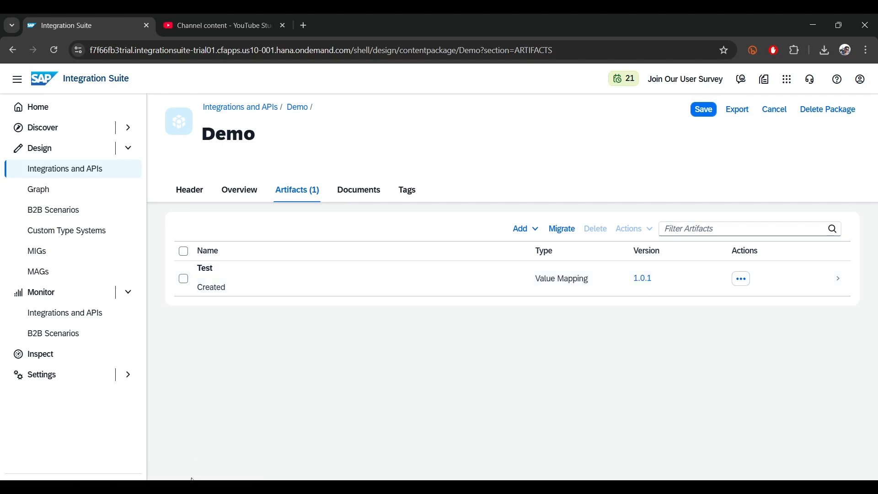
Step: Open the Test value mapping in the Demo package and check its agencies
key("alt+Tab")
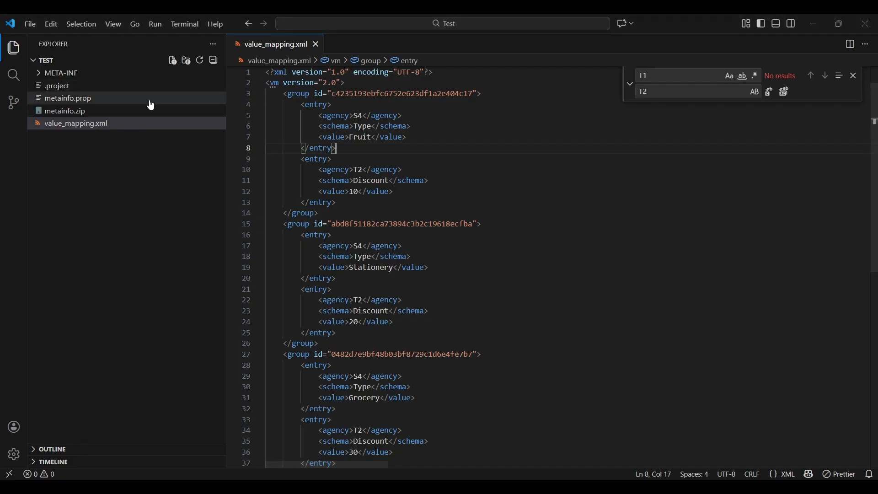
key("alt+Tab")
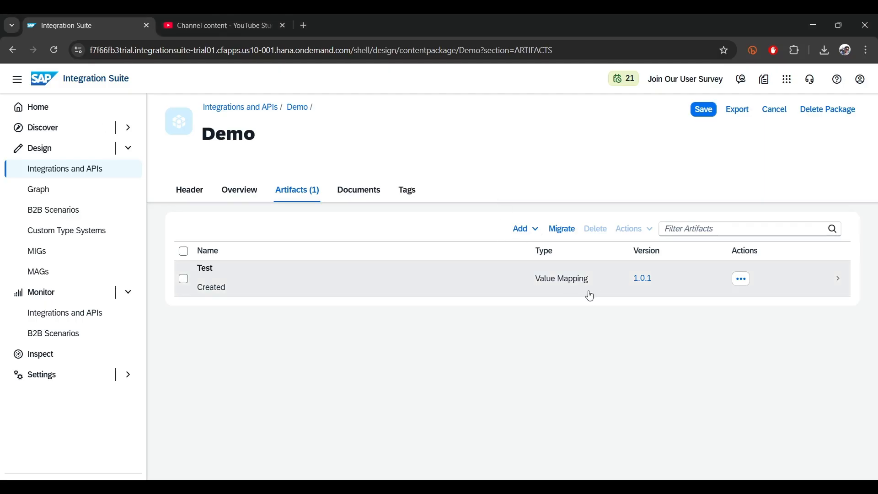
left_click(641, 278)
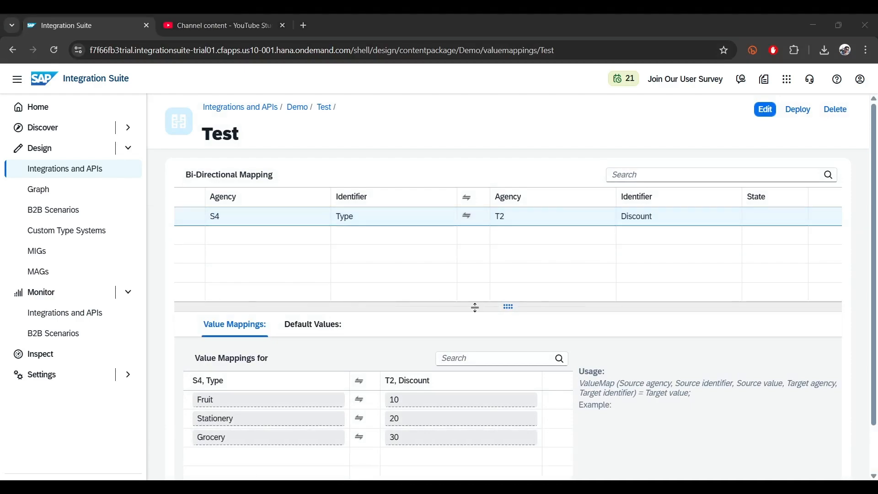
Step: Switch to Visual Studio Code, set Bundle-Version to 1.0.2 in META-INF's MANIFEST.MF and save the file
key("alt+Tab")
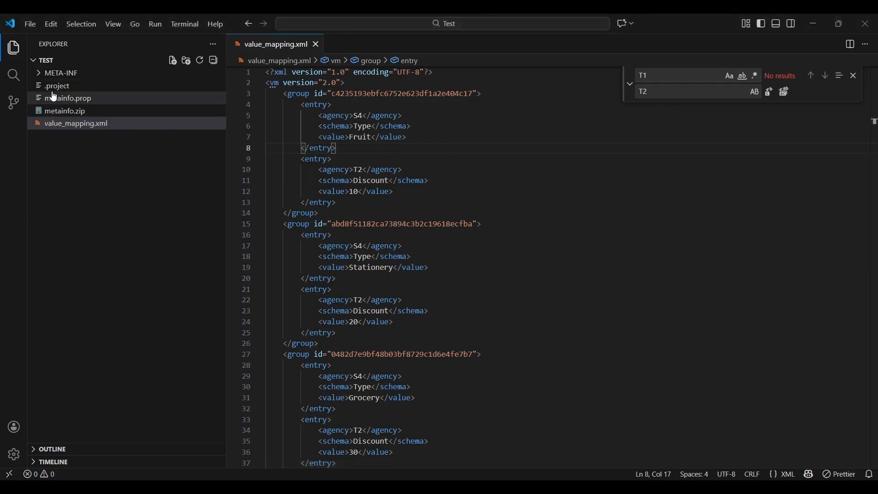
left_click(58, 74)
left_click(60, 86)
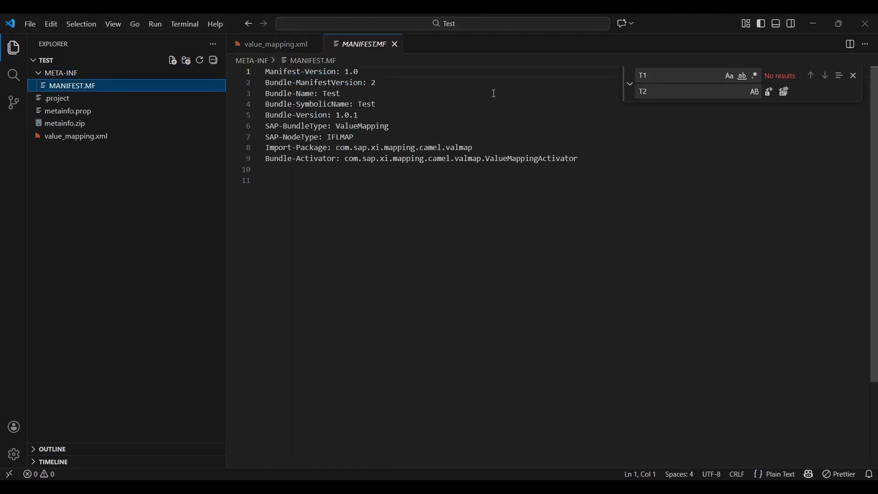
left_click_drag(358, 116, 355, 116)
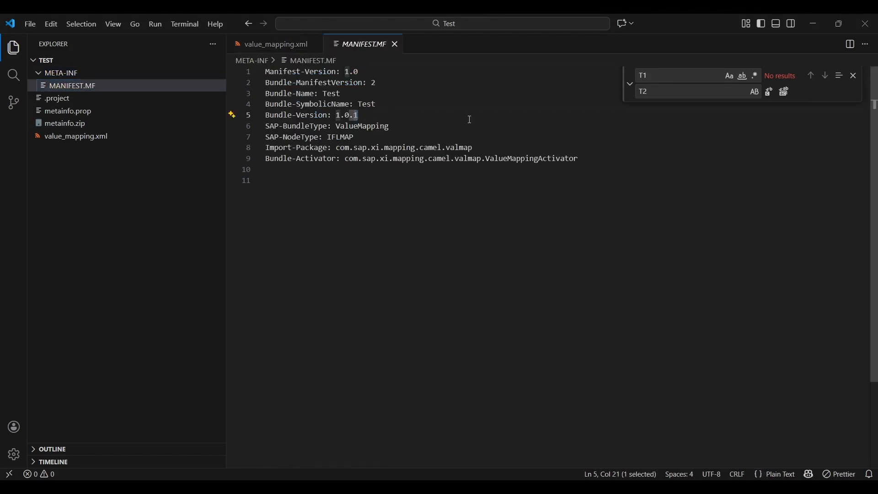
type("2")
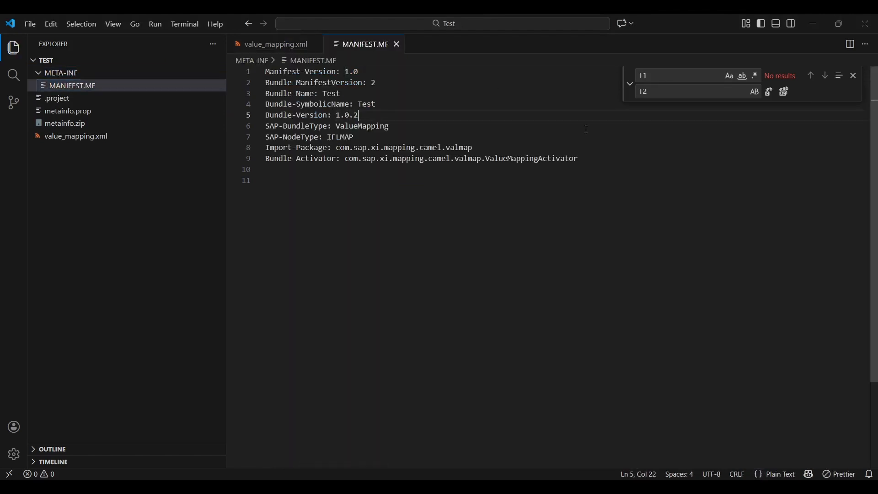
Step: Switch to File Explorer and compress value_mapping.xml, .project, metainfo.prop and META-INF into a new zip archive, keeping the suggested name
key("alt+Tab")
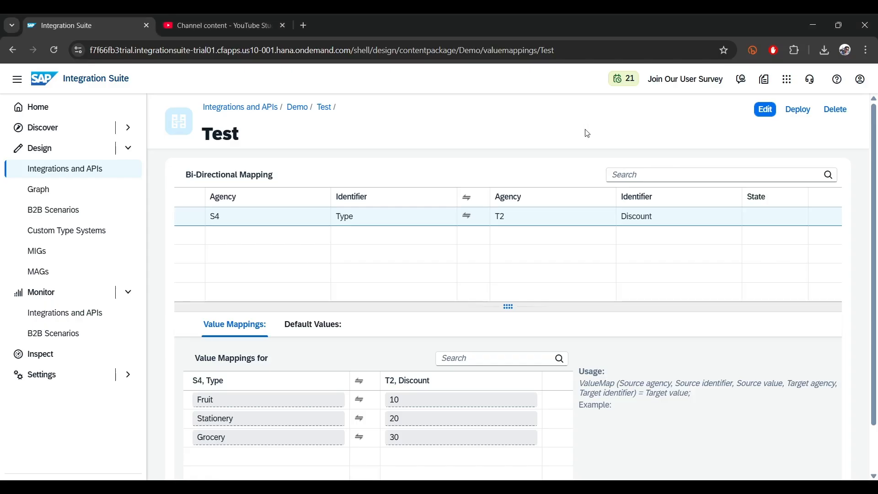
key("alt+Tab")
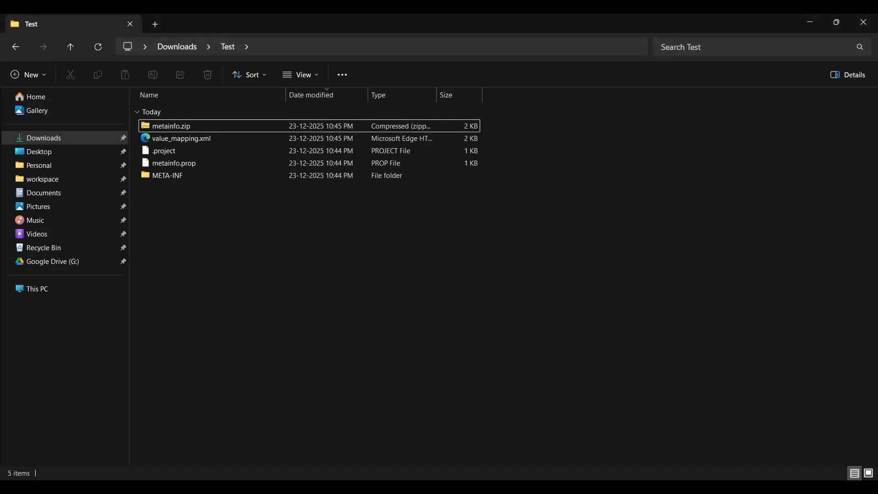
left_click_drag(198, 216, 164, 140)
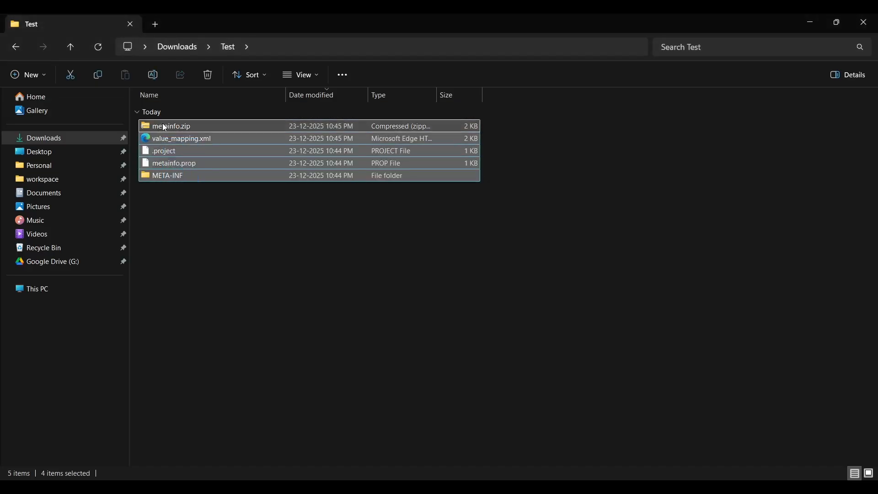
right_click(172, 166)
mouse_move(285, 312)
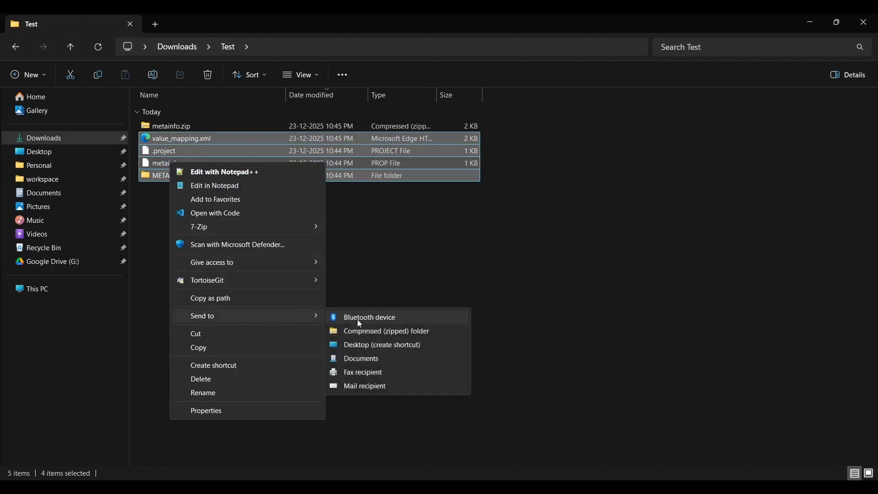
left_click(388, 332)
left_click(223, 230)
left_click(178, 124)
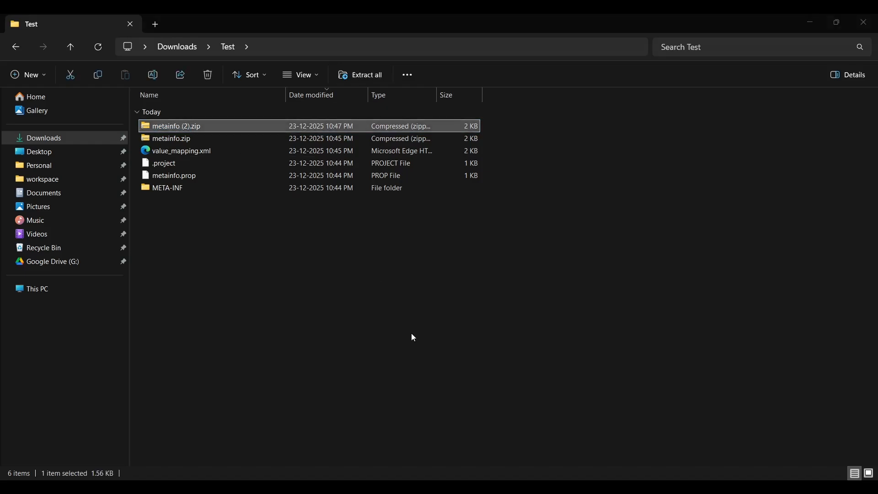
Step: Return to the Demo package in Integration Suite, edit the Test value mapping's metadata to upload metainfo (2).zip, and confirm
key("alt+Tab")
left_click(295, 108)
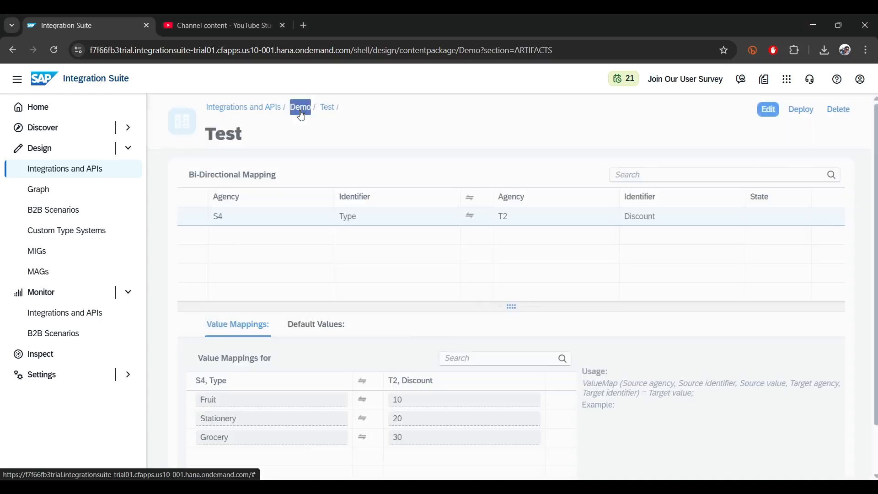
left_click(741, 279)
left_click(684, 268)
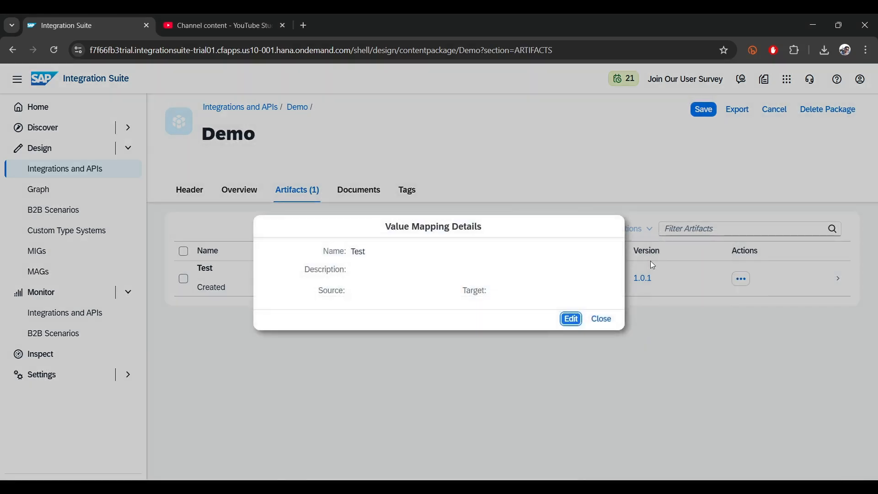
left_click(571, 319)
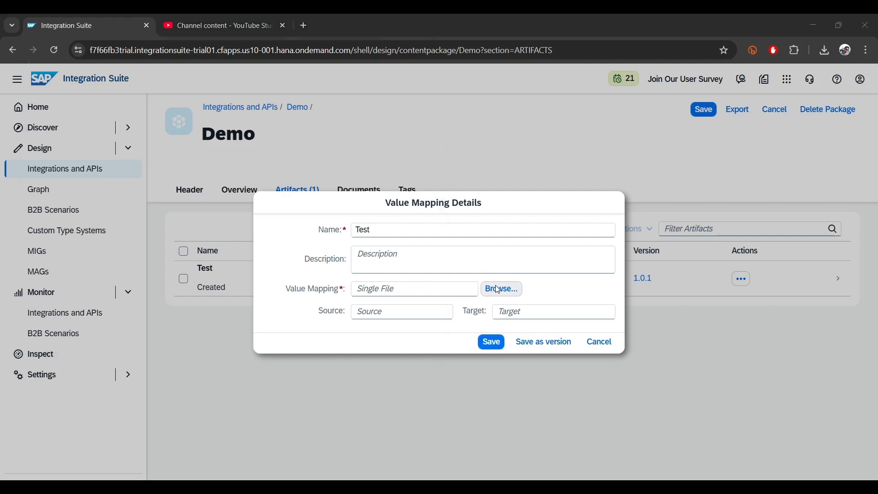
left_click(498, 290)
double_click(134, 120)
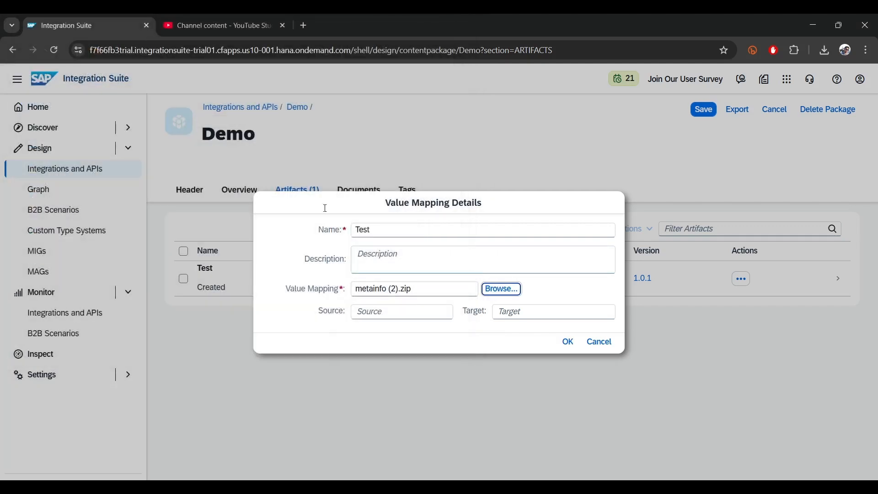
left_click(568, 342)
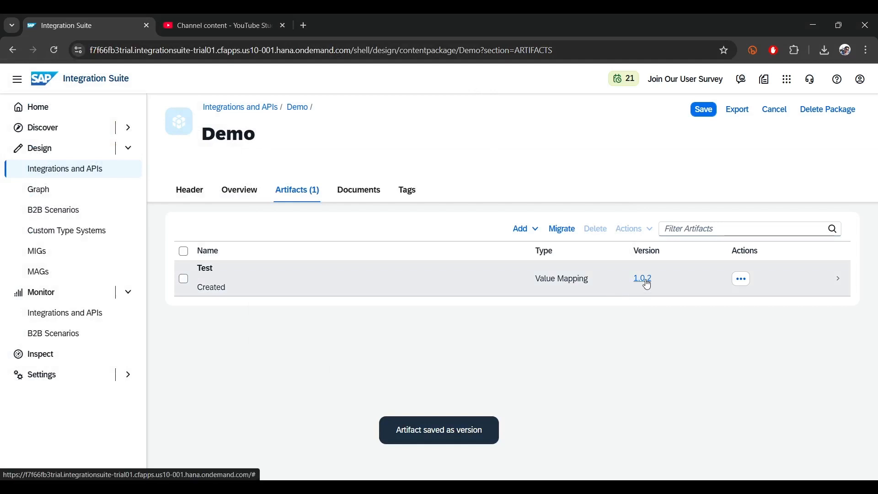
Step: Check the Test artifact's version number, review its version history, and close the history
double_click(651, 279)
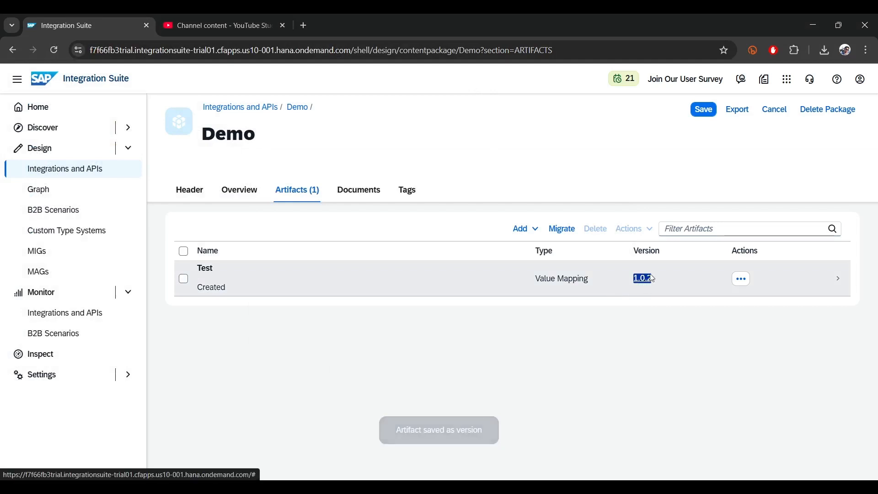
left_click_drag(185, 284, 549, 288)
left_click(583, 290)
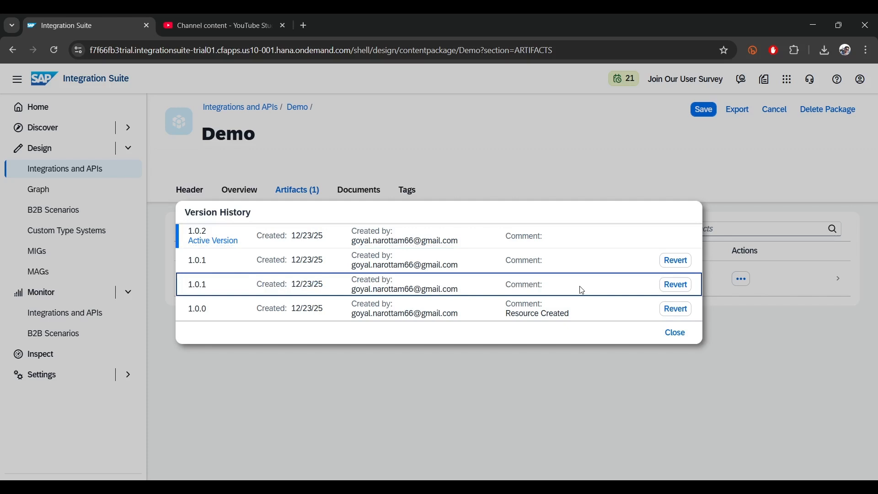
left_click_drag(191, 237, 230, 235)
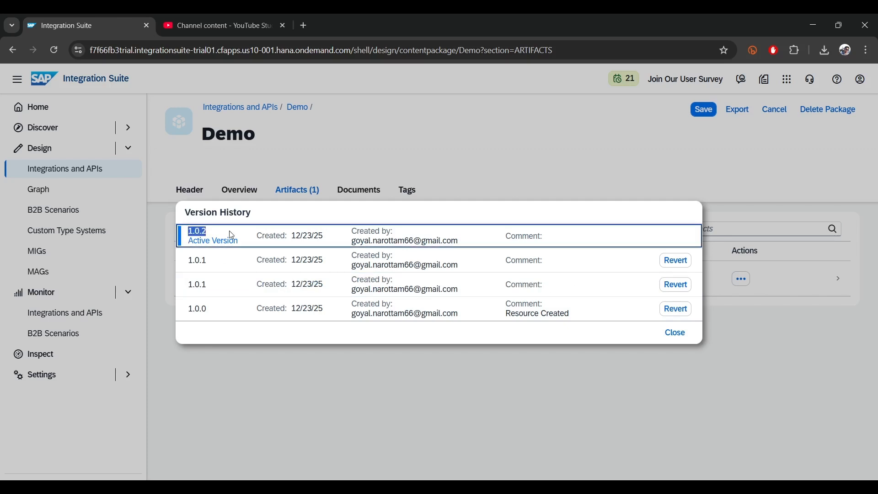
left_click(676, 333)
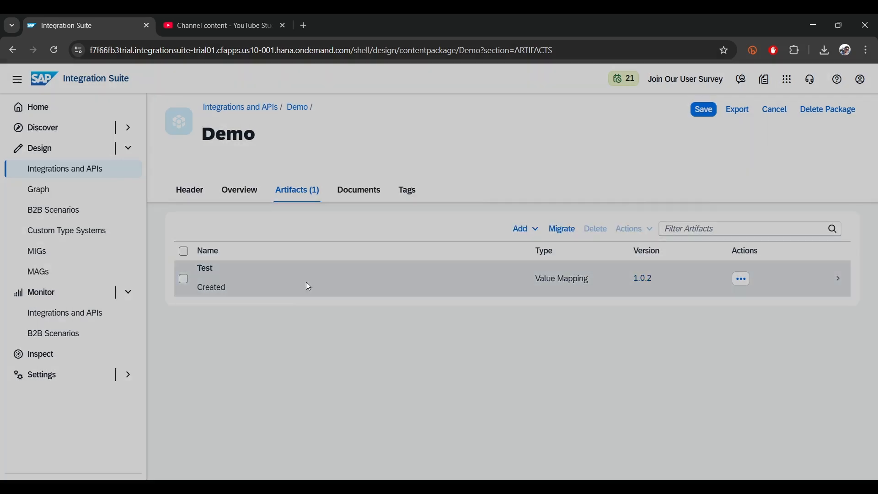
Step: Open the Test value mapping, switch it to edit mode and examine its agencies and value mappings
left_click(334, 278)
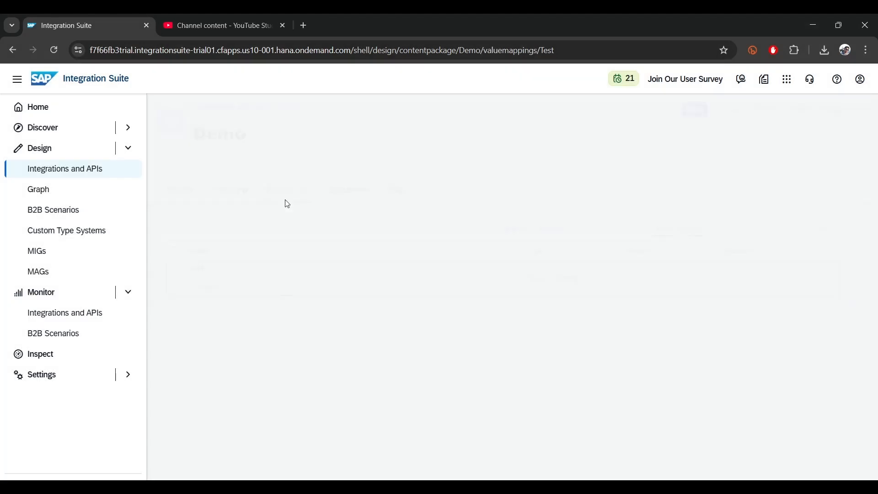
left_click(210, 217)
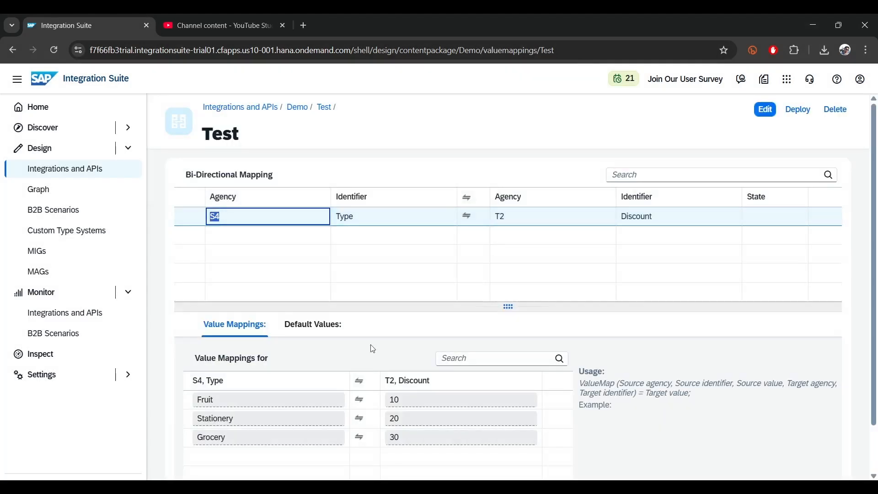
left_click(765, 120)
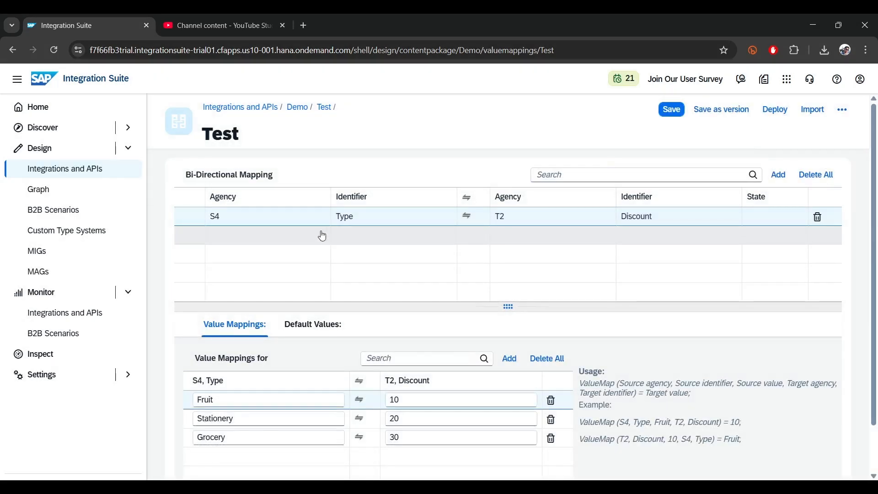
scroll(275, 372, "down", 1)
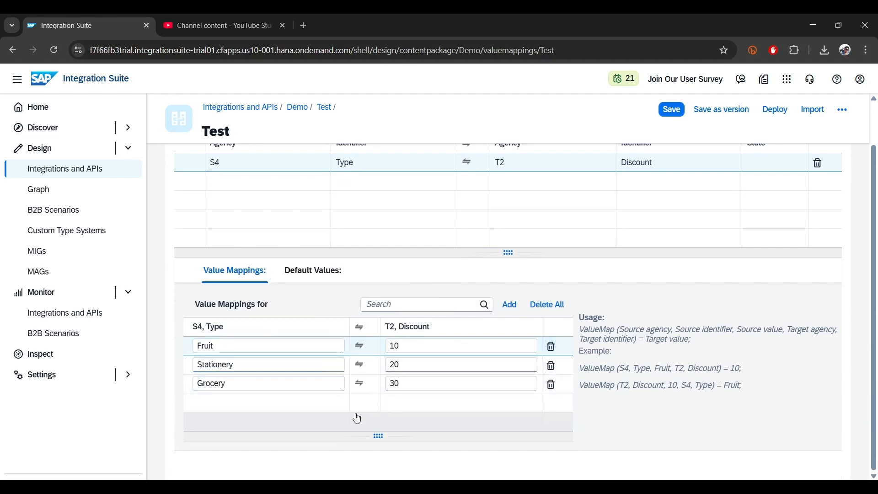
scroll(355, 416, "up", 1)
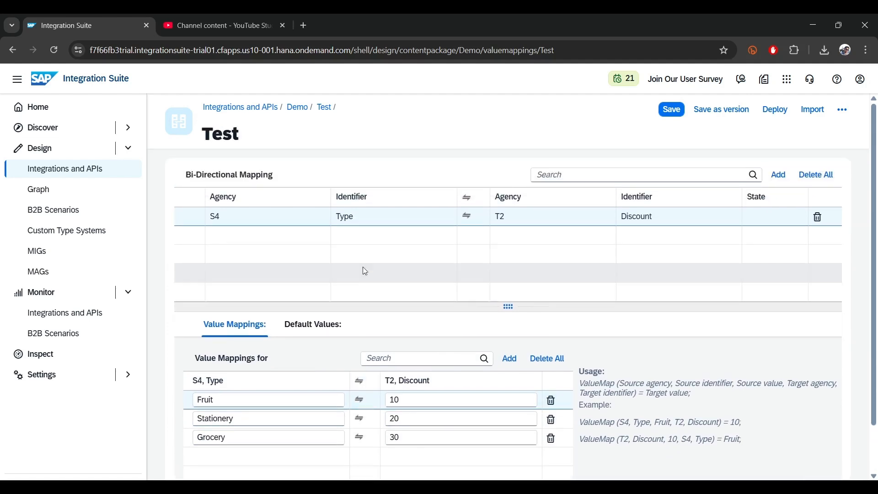